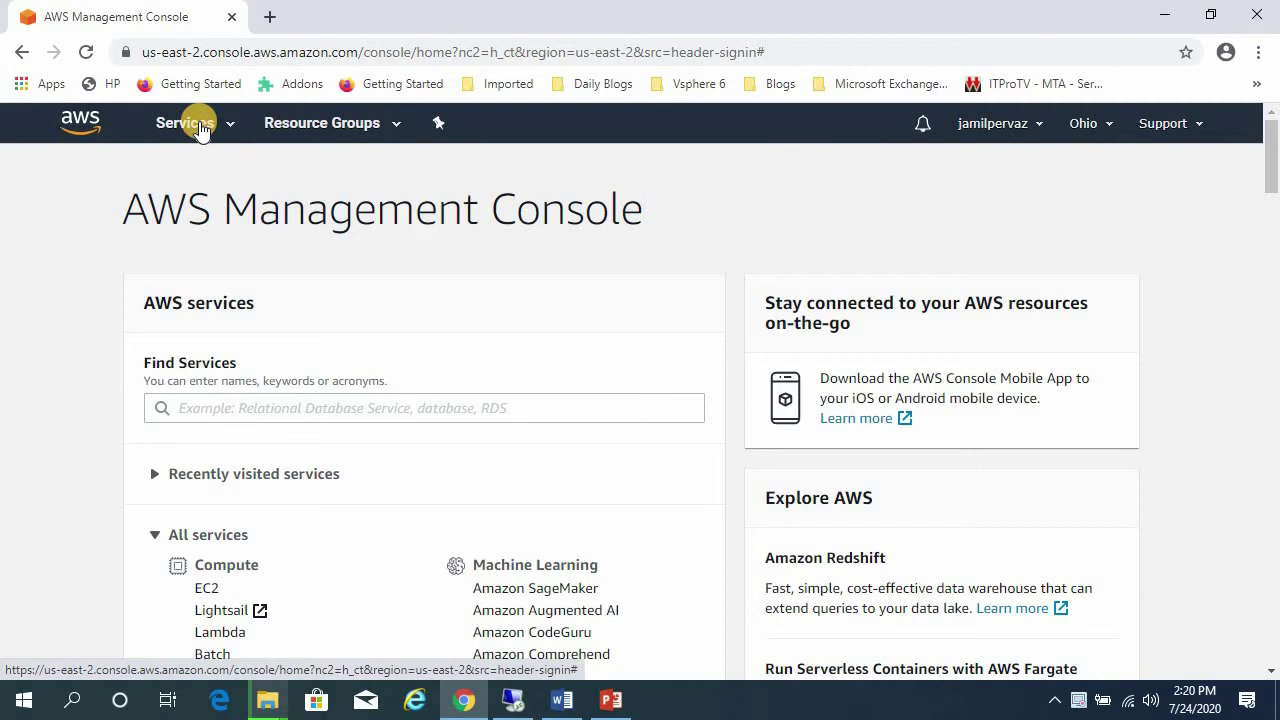
Open the EC2 service's instance list and start launching a new instance
click(200, 130)
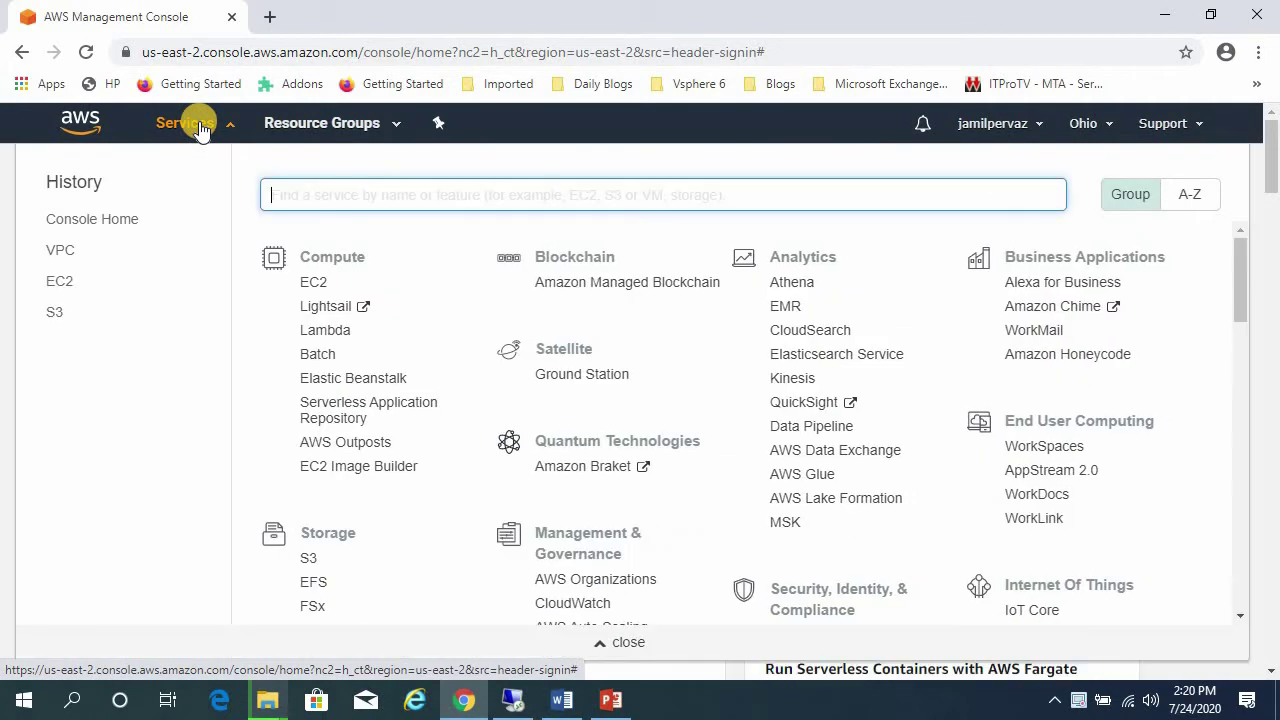
click(315, 284)
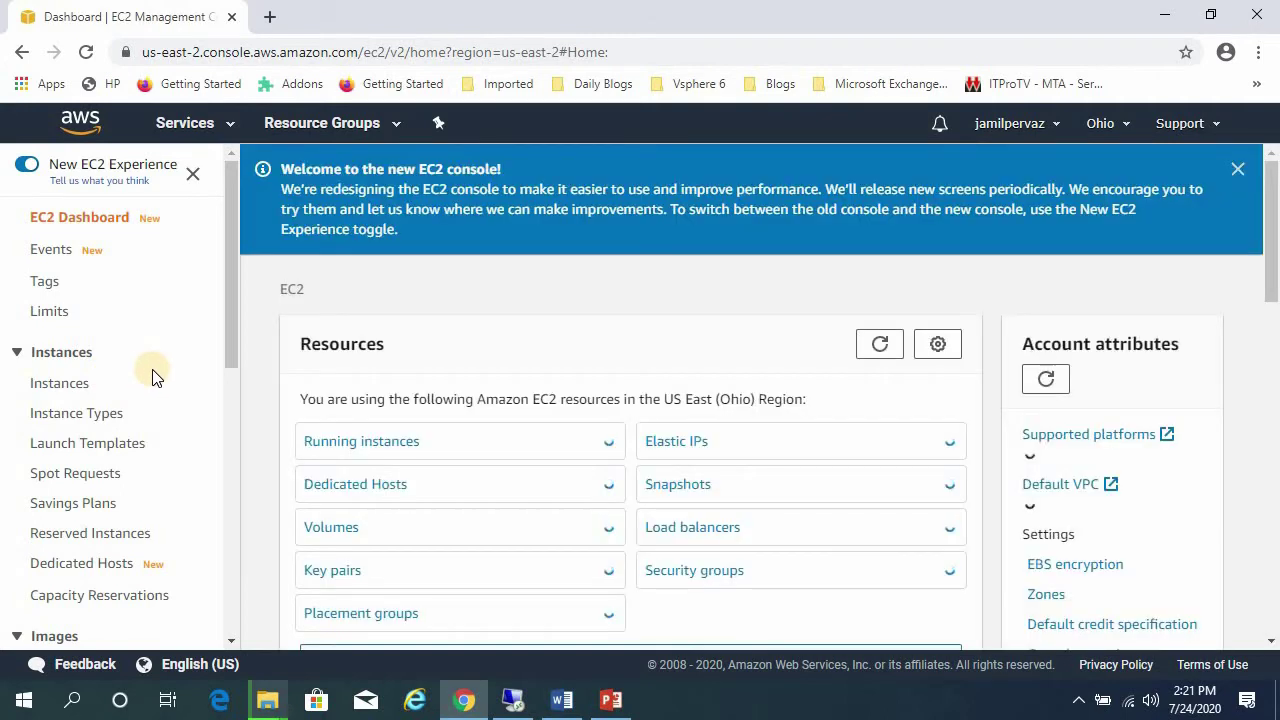
click(60, 383)
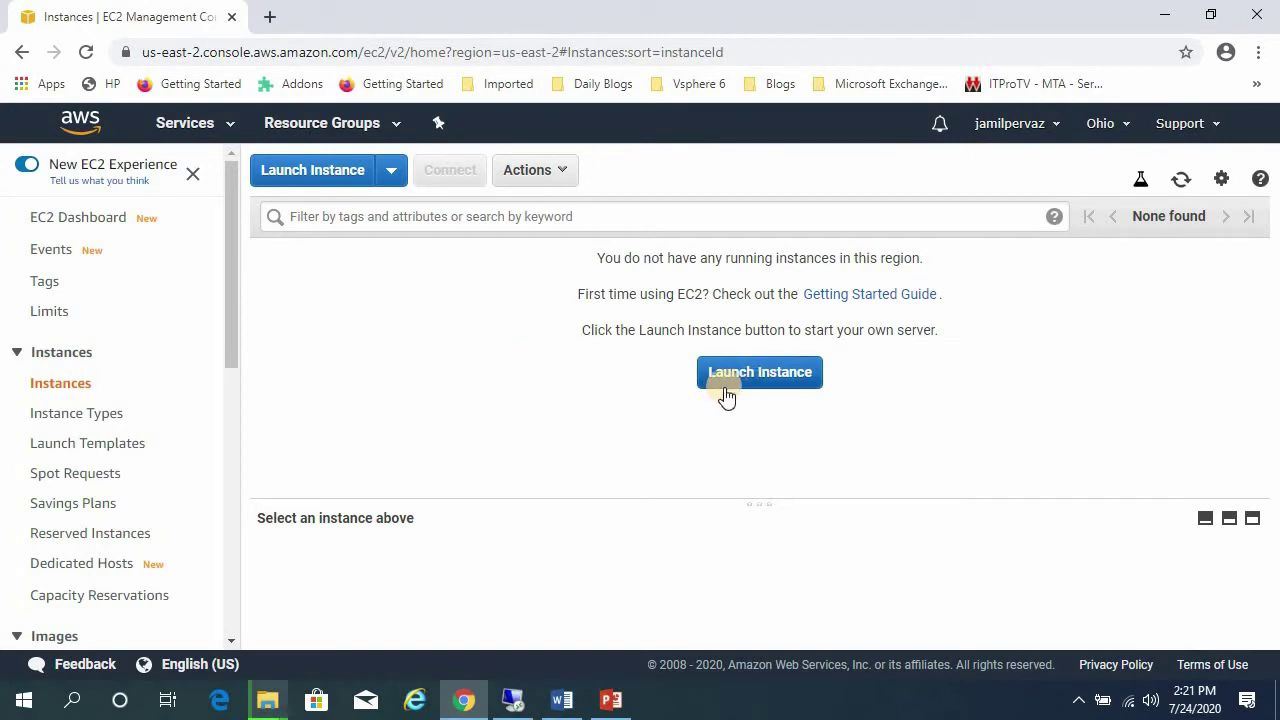
click(306, 171)
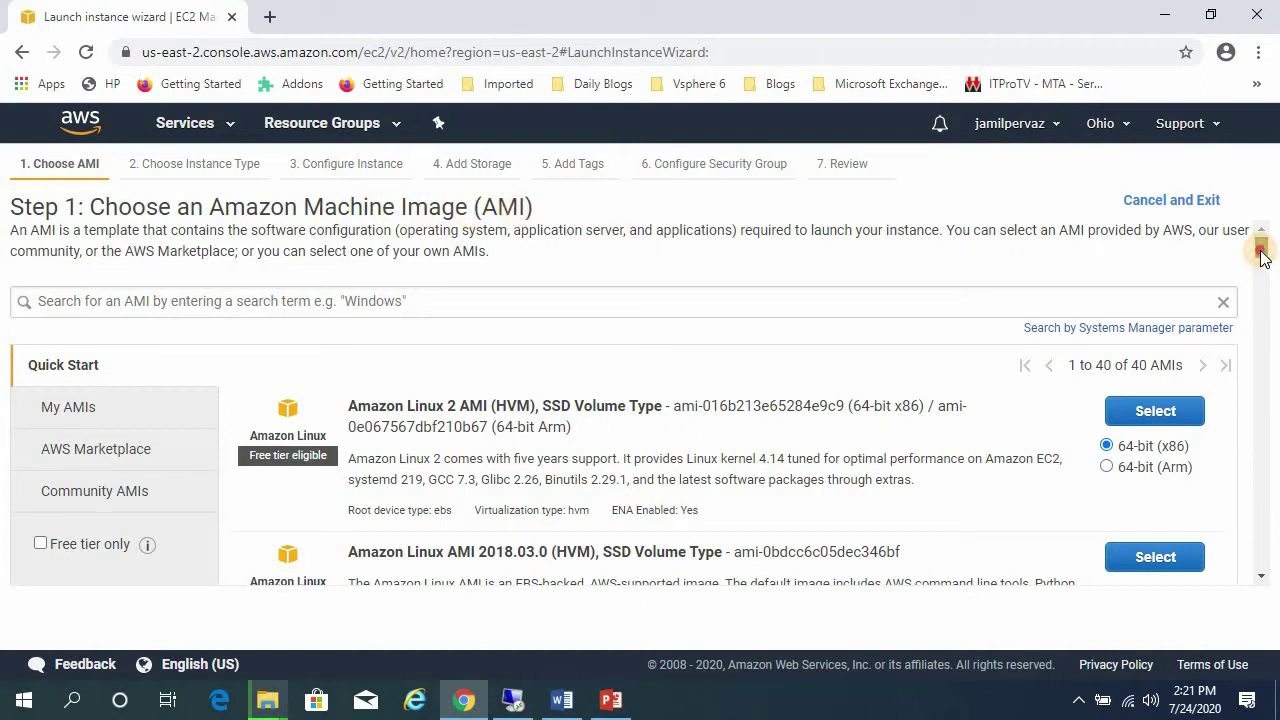
Choose the Microsoft Windows Server 2019 Base image and continue with the t2.micro instance type
drag(1262, 258, 1262, 311)
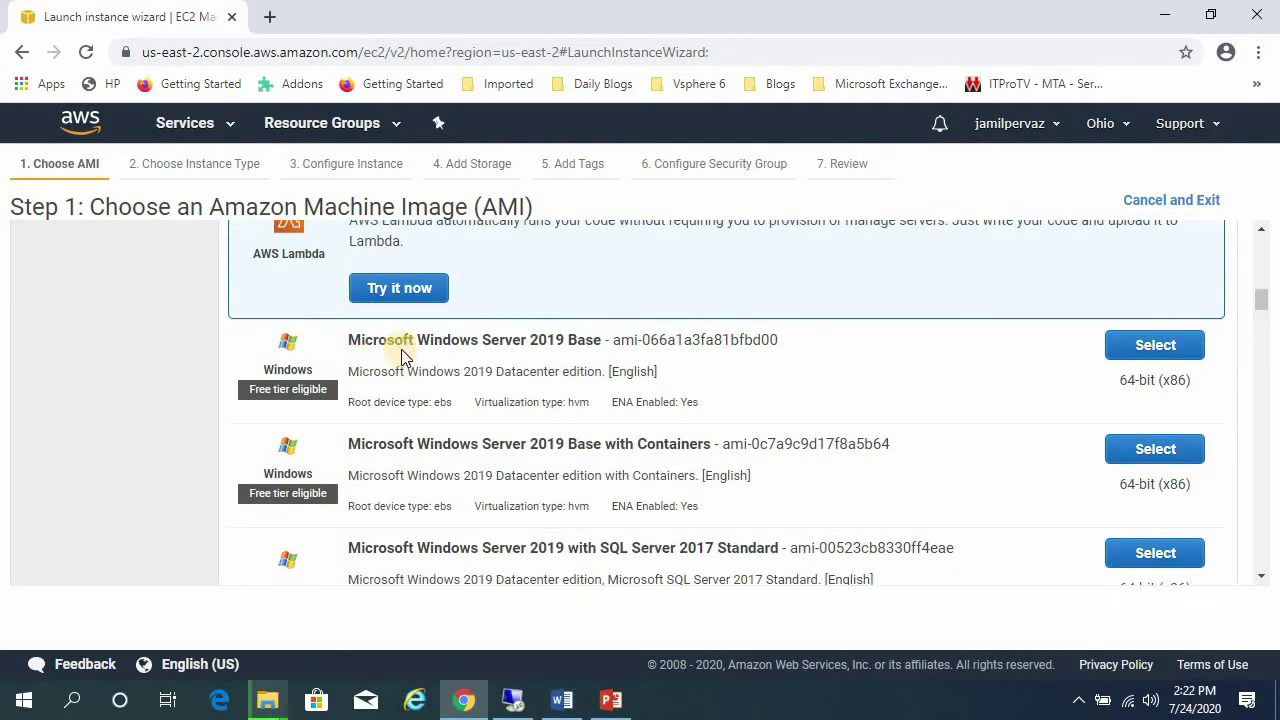
click(1160, 346)
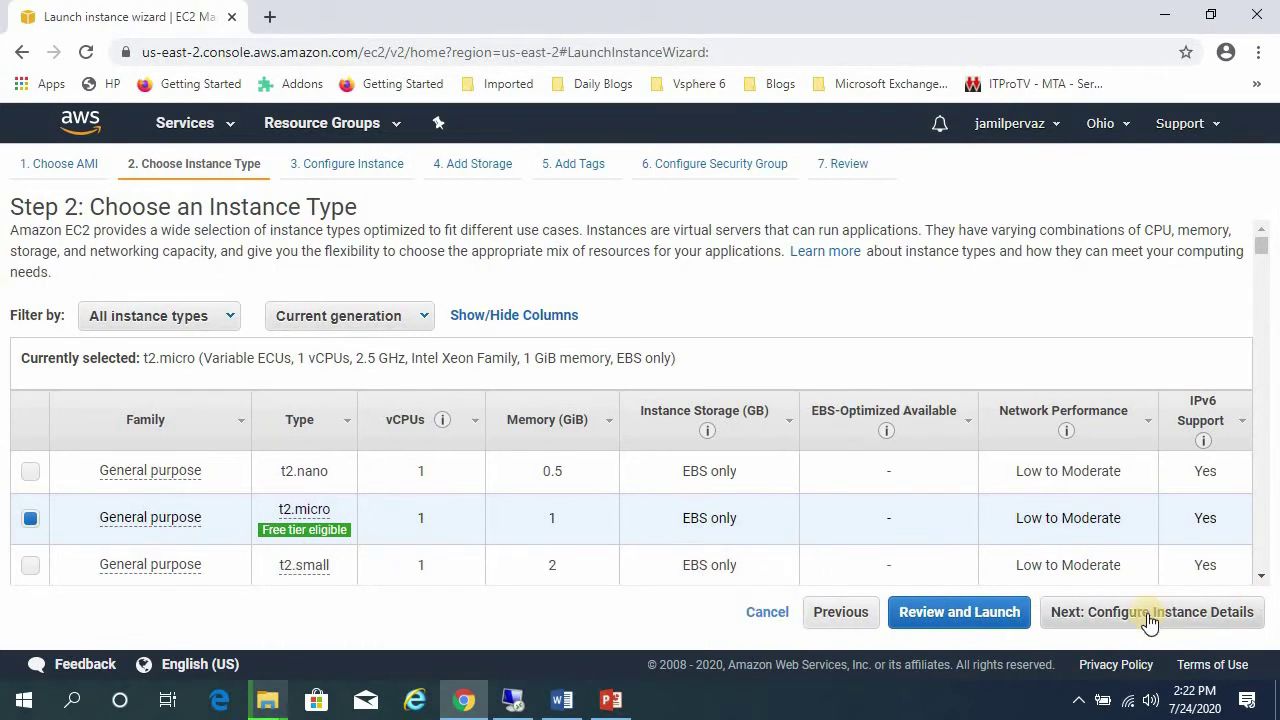
click(1214, 615)
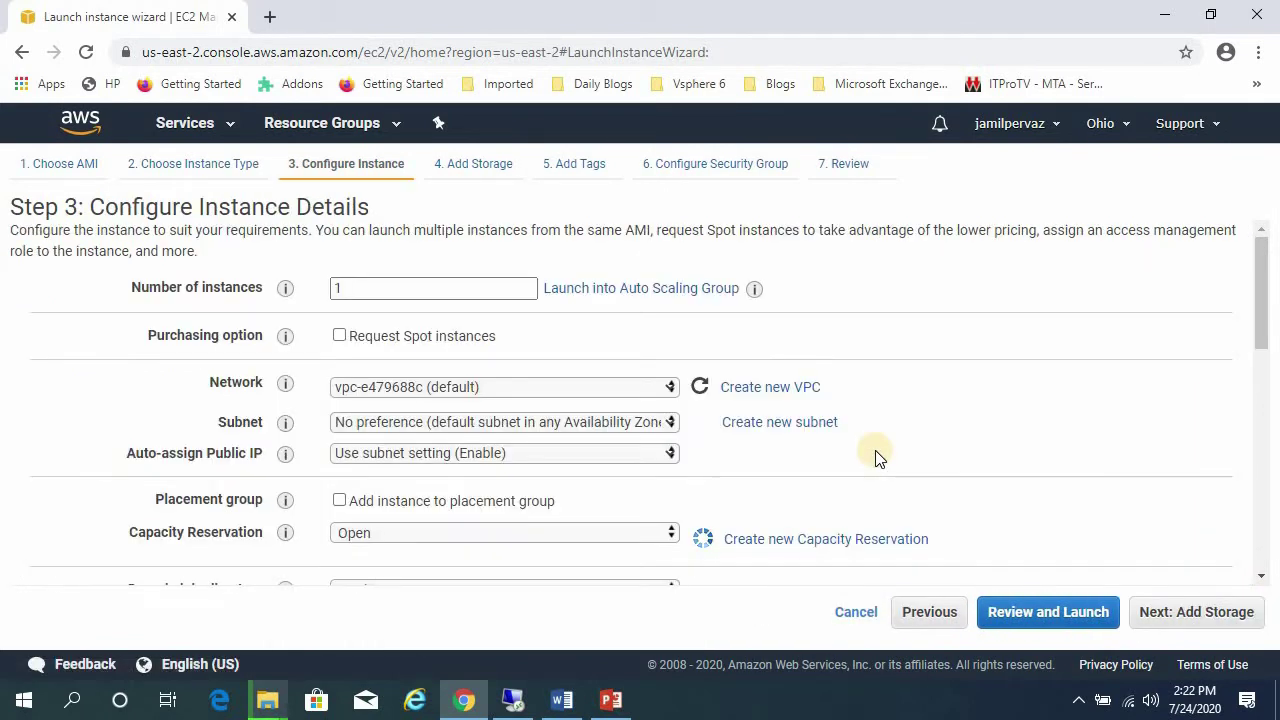
Keep one instance with auto-assign public IP on Use subnet setting (Enable), review the remaining instance details and continue to storage
click(364, 290)
click(578, 452)
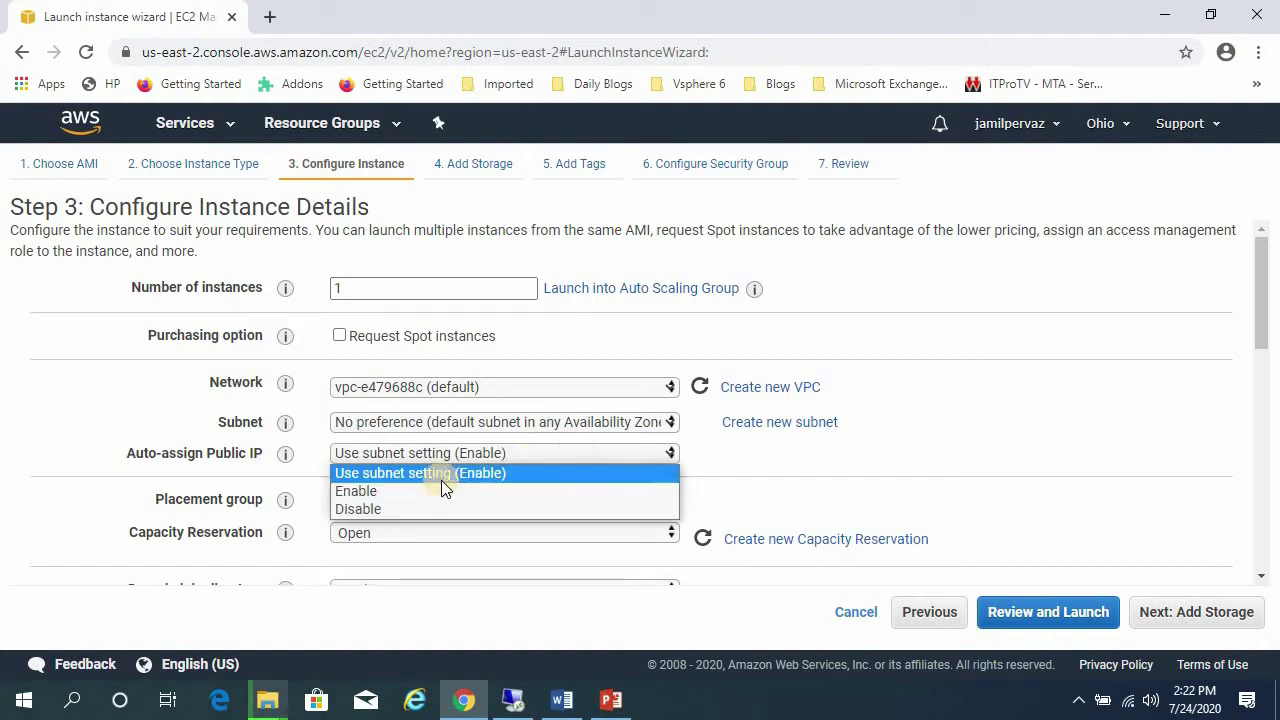
click(588, 478)
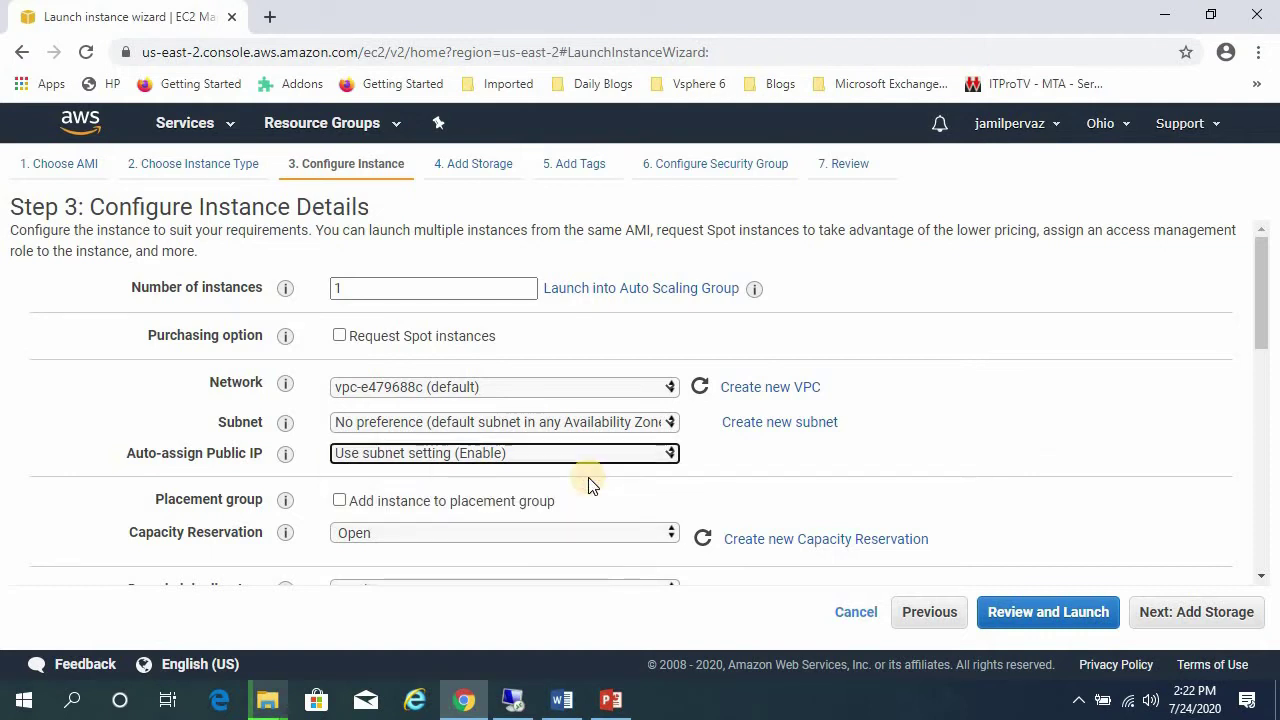
scroll(588, 484, down, 1)
scroll(588, 484, down, 2)
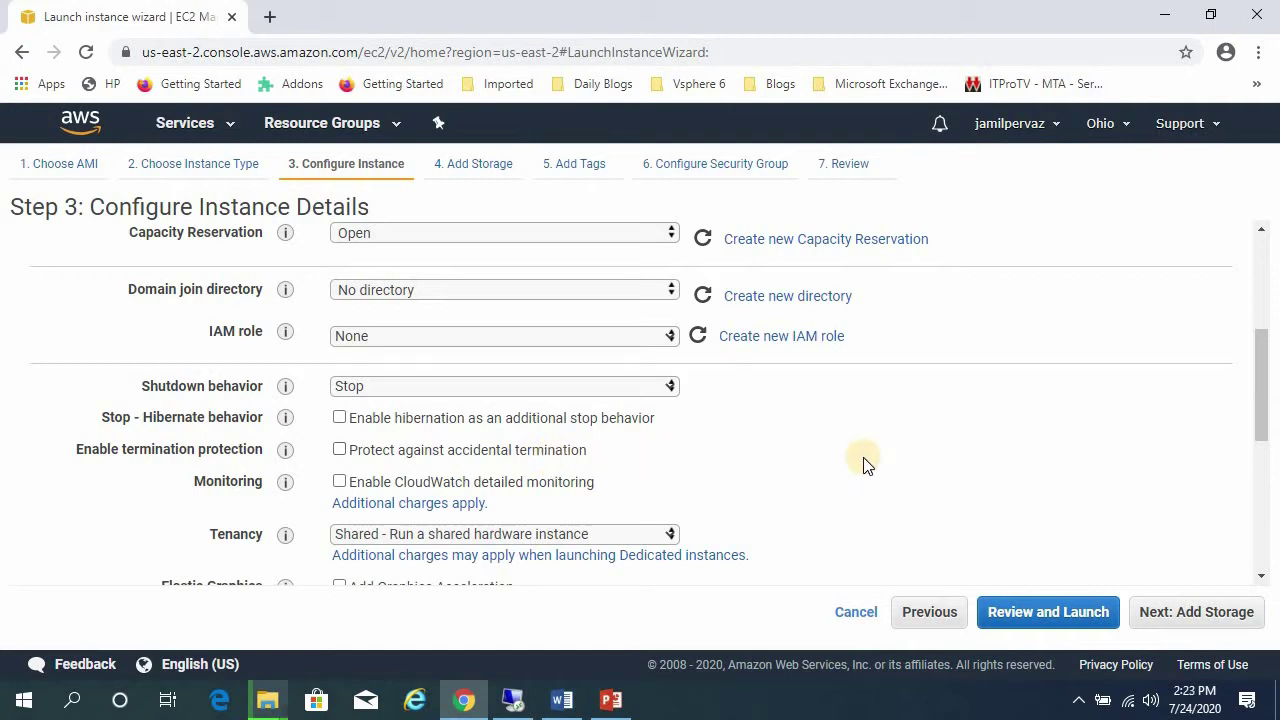
scroll(865, 463, up, 3)
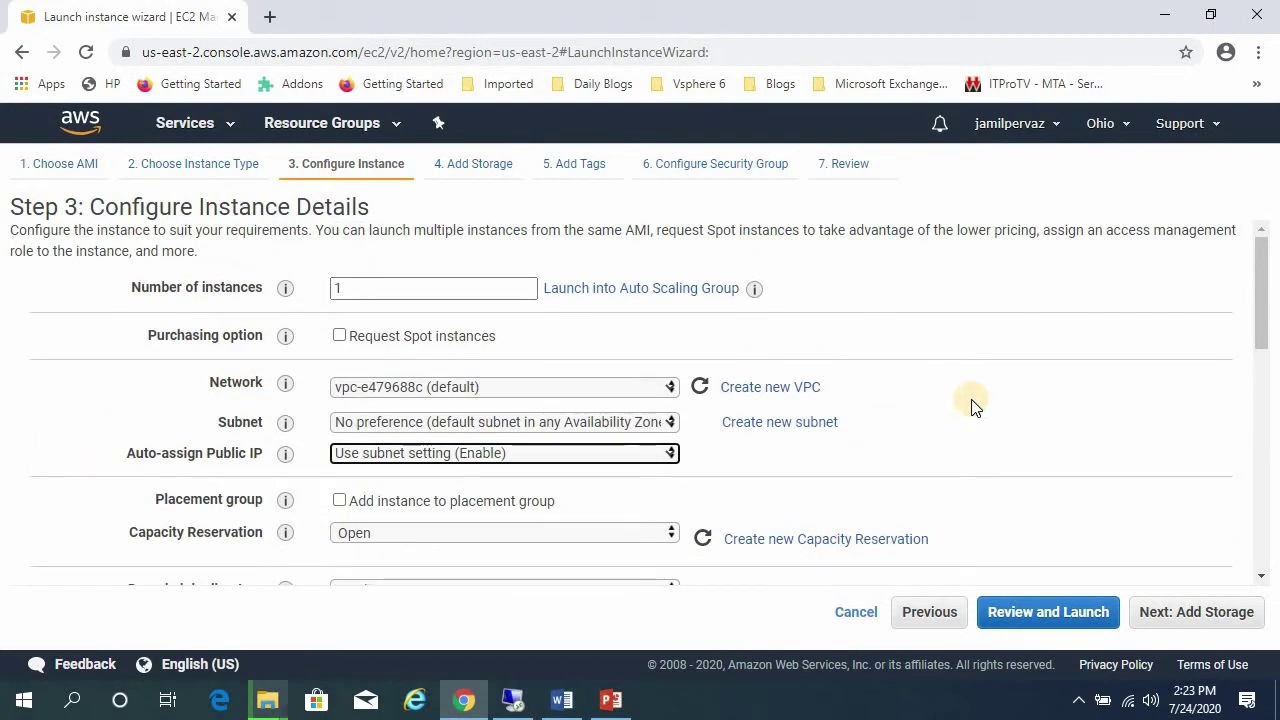
scroll(972, 406, down, 4)
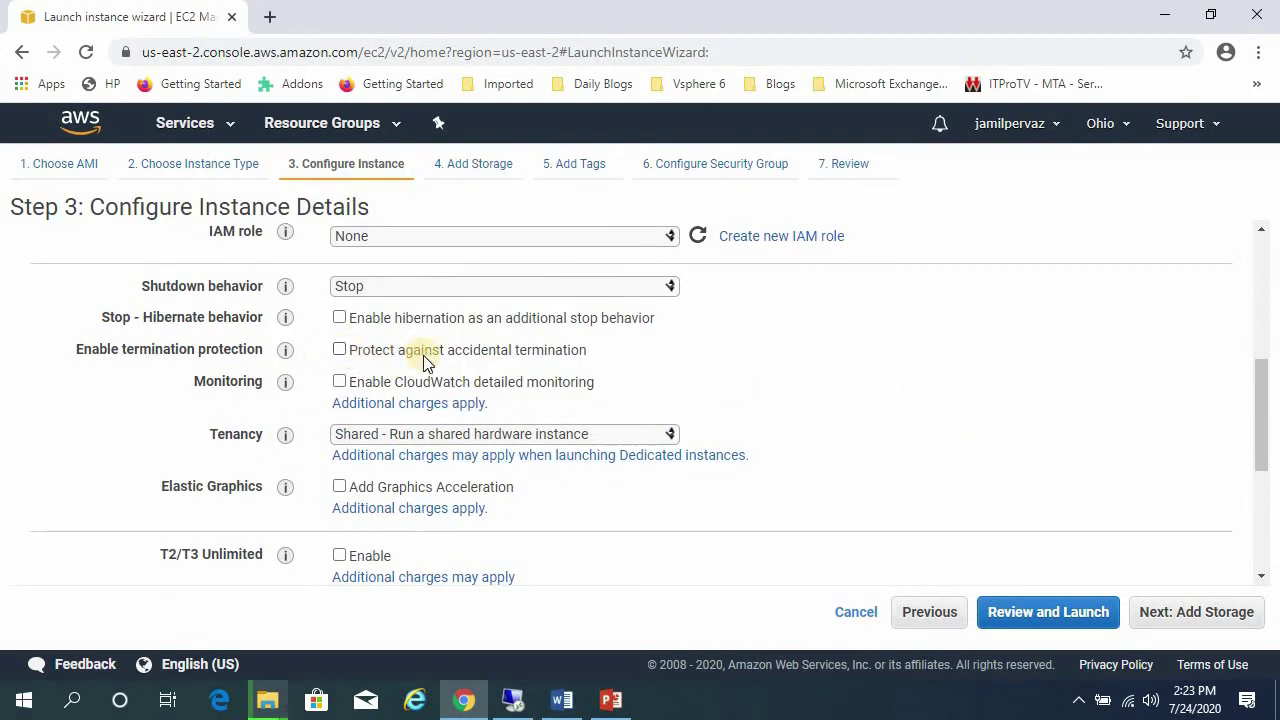
click(1197, 616)
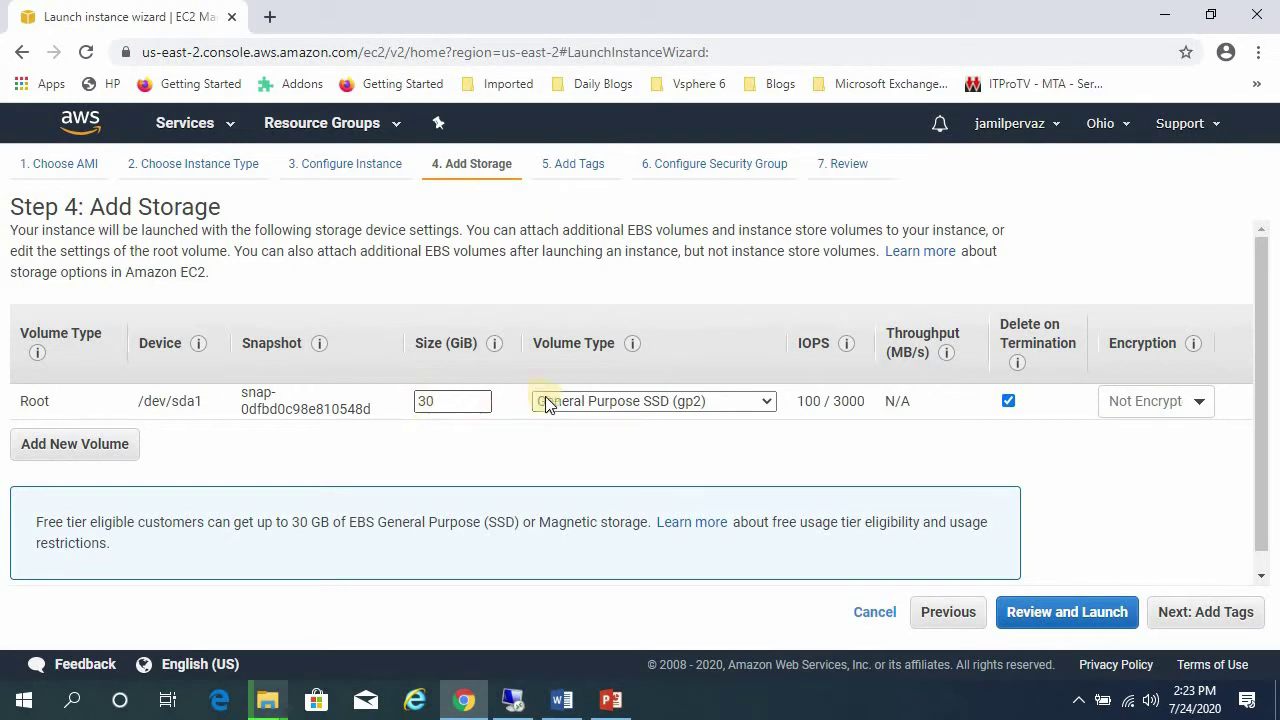
Check the root volume's type options, keep General Purpose SSD (gp2) and continue to tags
click(725, 401)
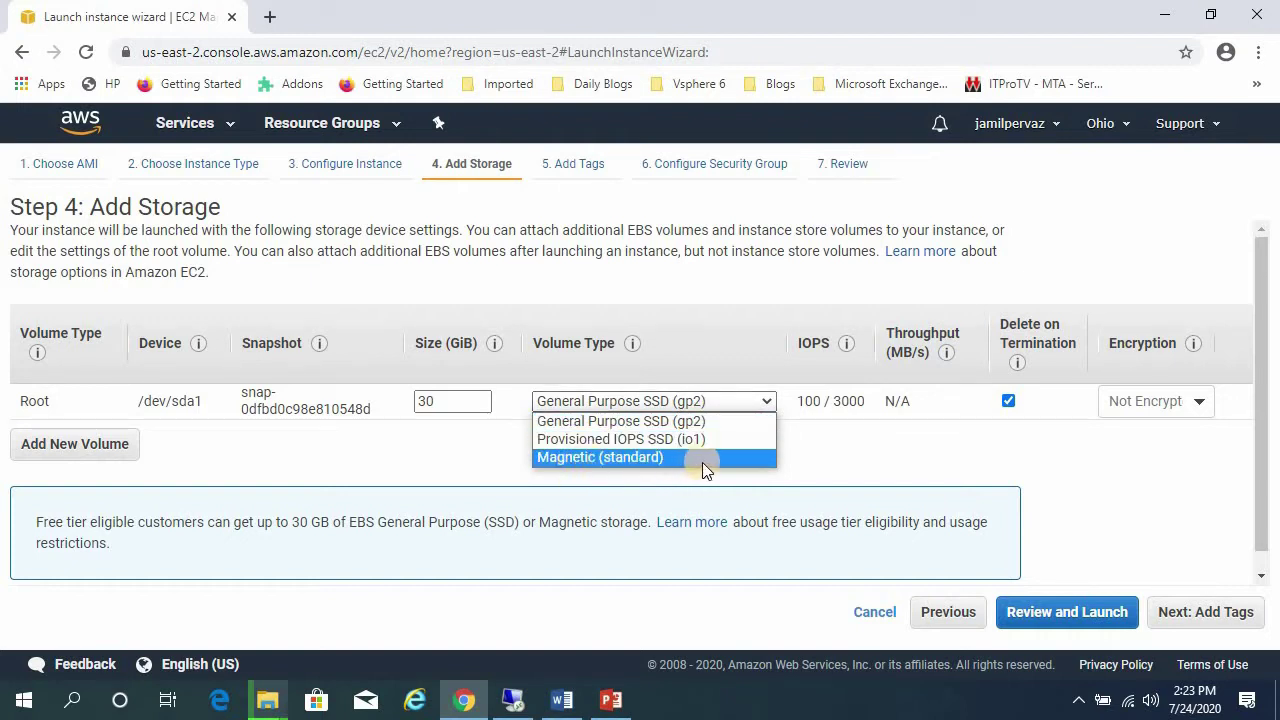
click(907, 451)
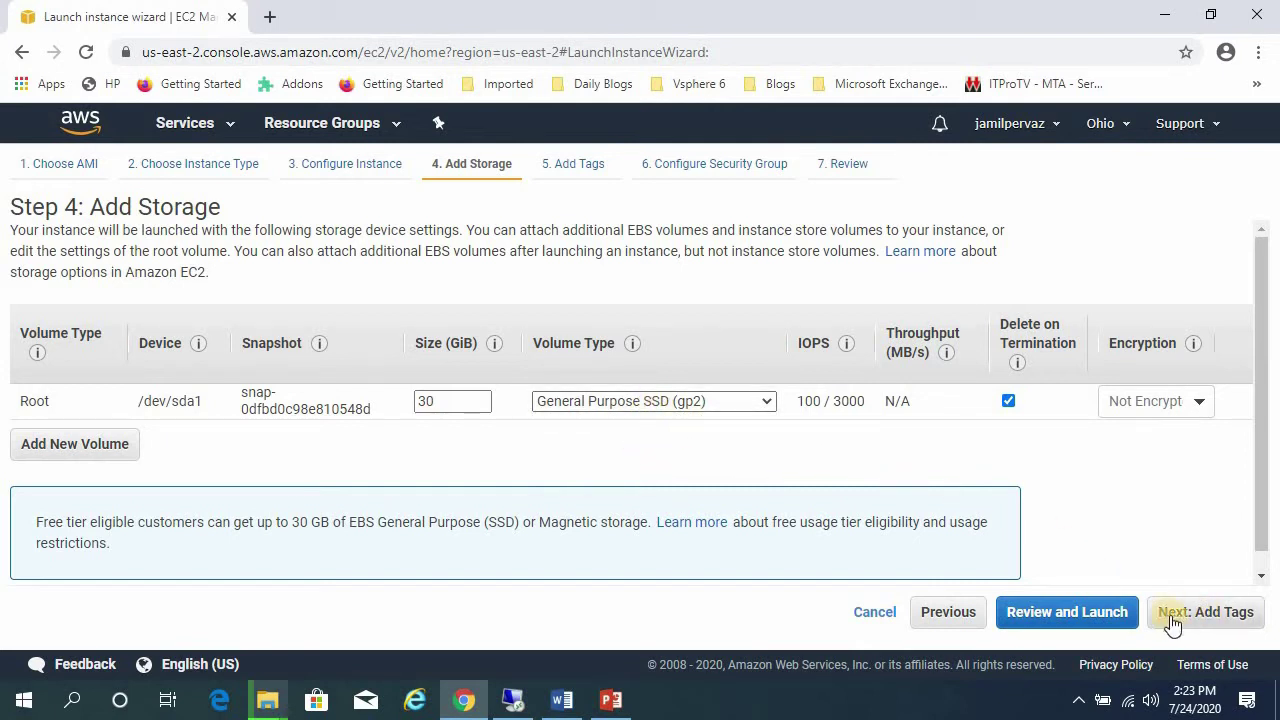
click(1219, 618)
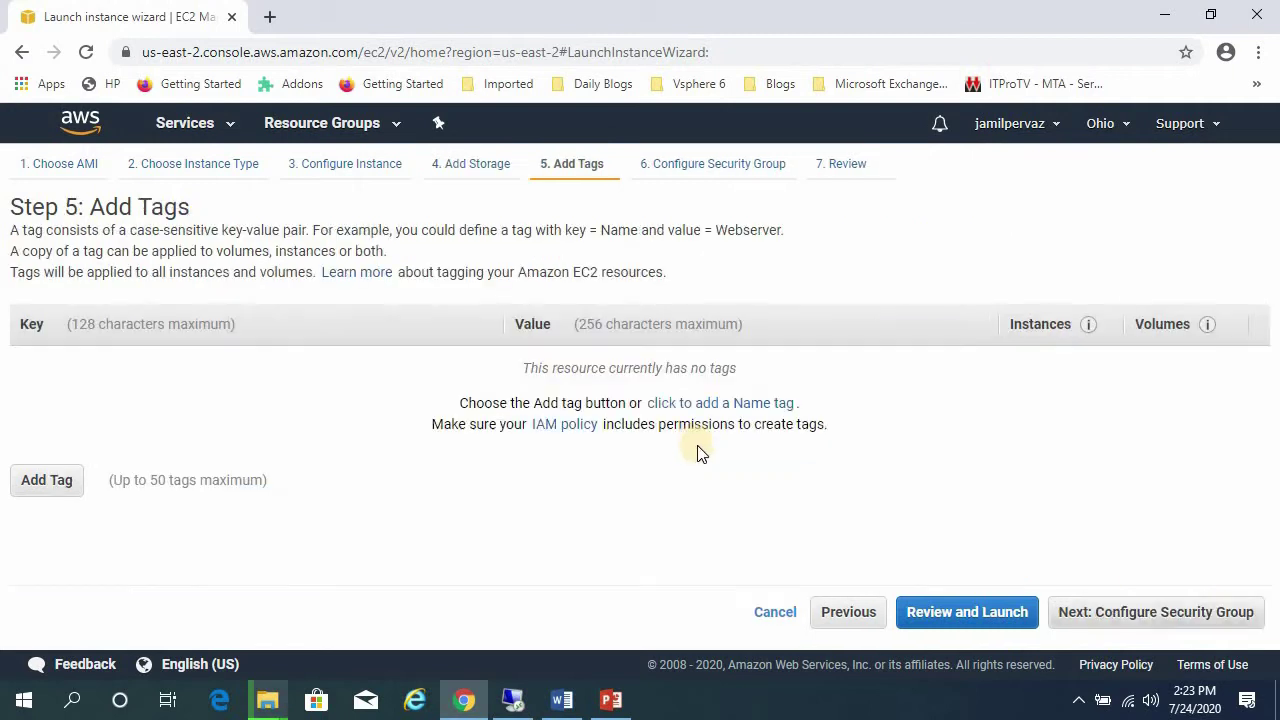
Add a tag with key "name" and value "server" and continue to the security group configuration
click(50, 482)
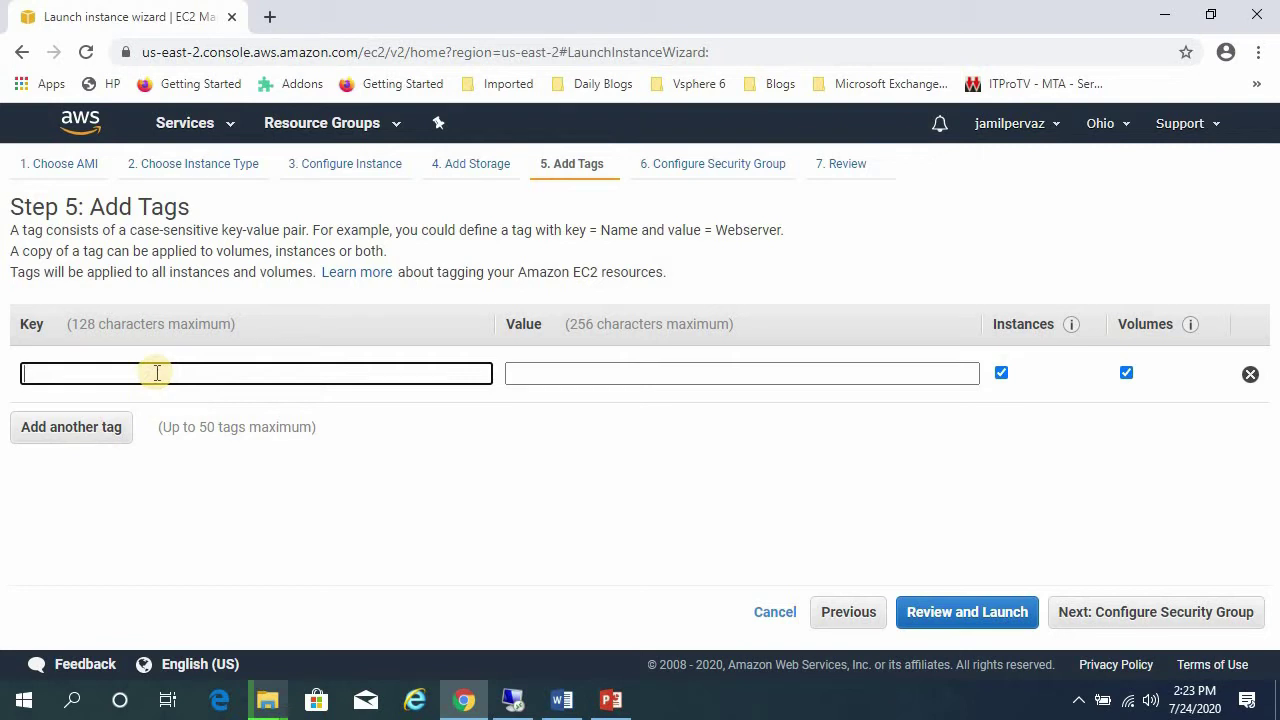
text(name)
key(Tab)
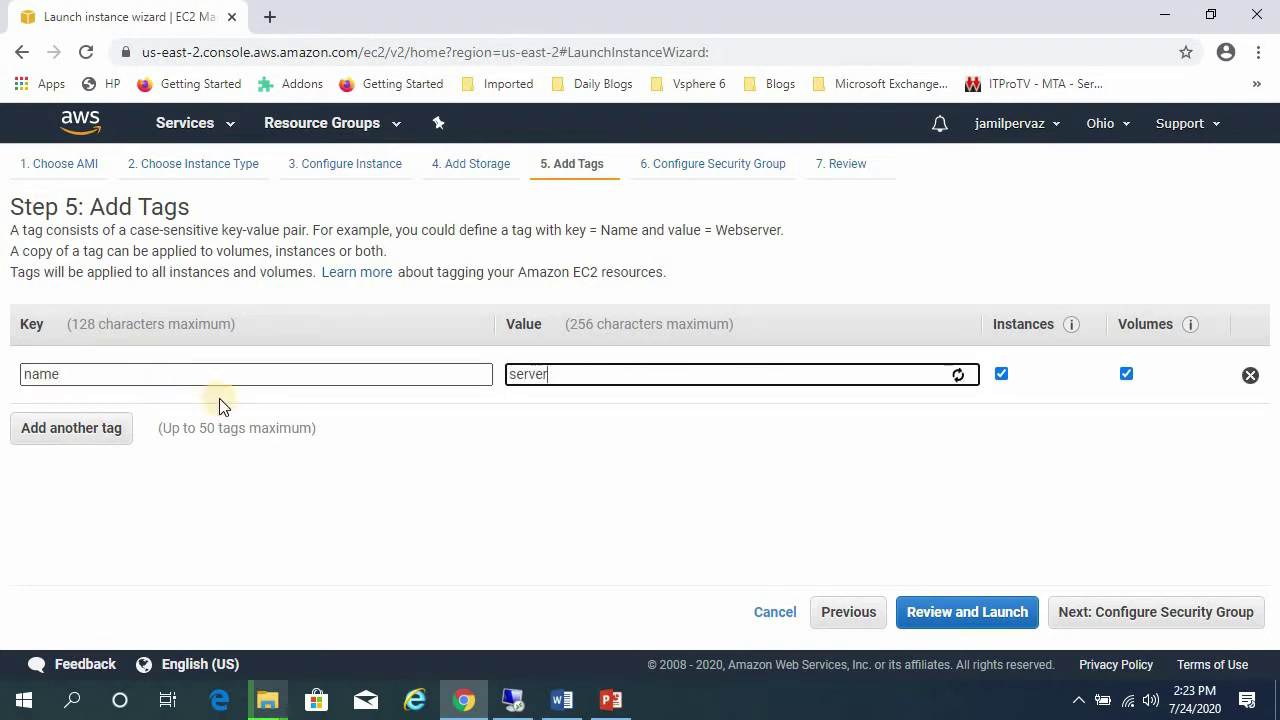
click(1176, 617)
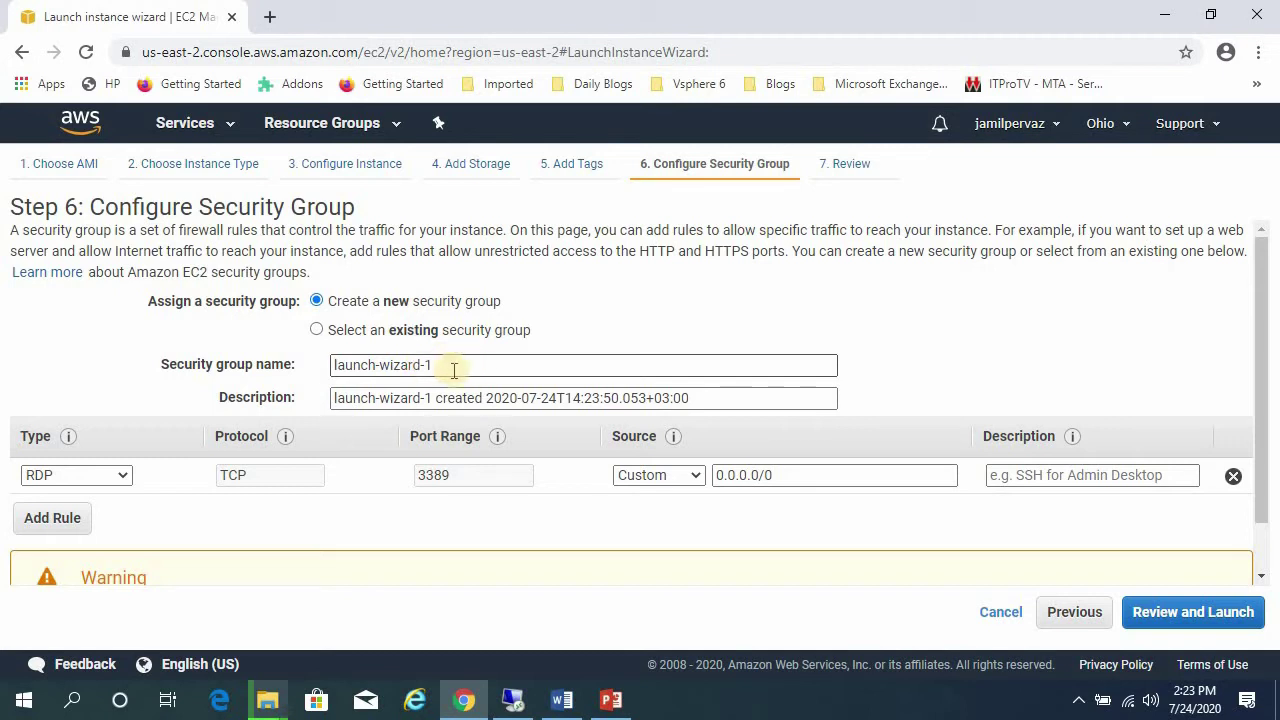
Add an HTTP rule and an HTTPS rule to the new security group
click(52, 518)
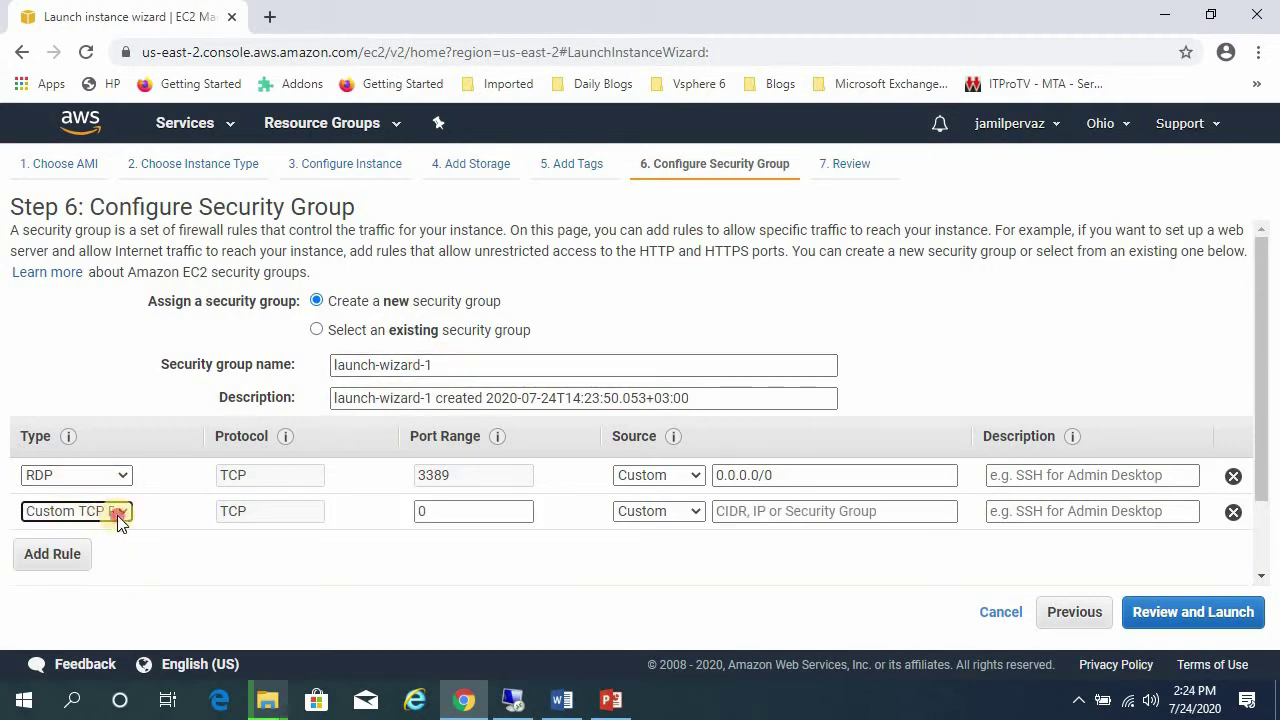
click(118, 517)
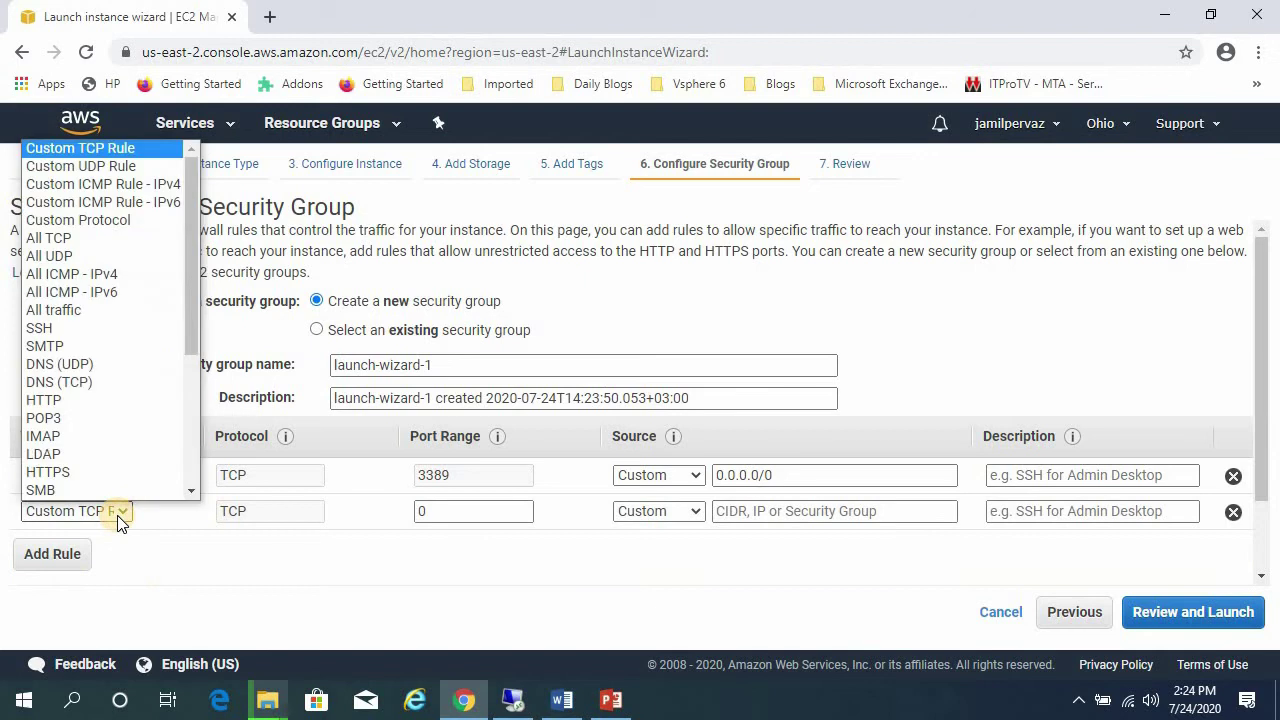
click(76, 398)
click(45, 555)
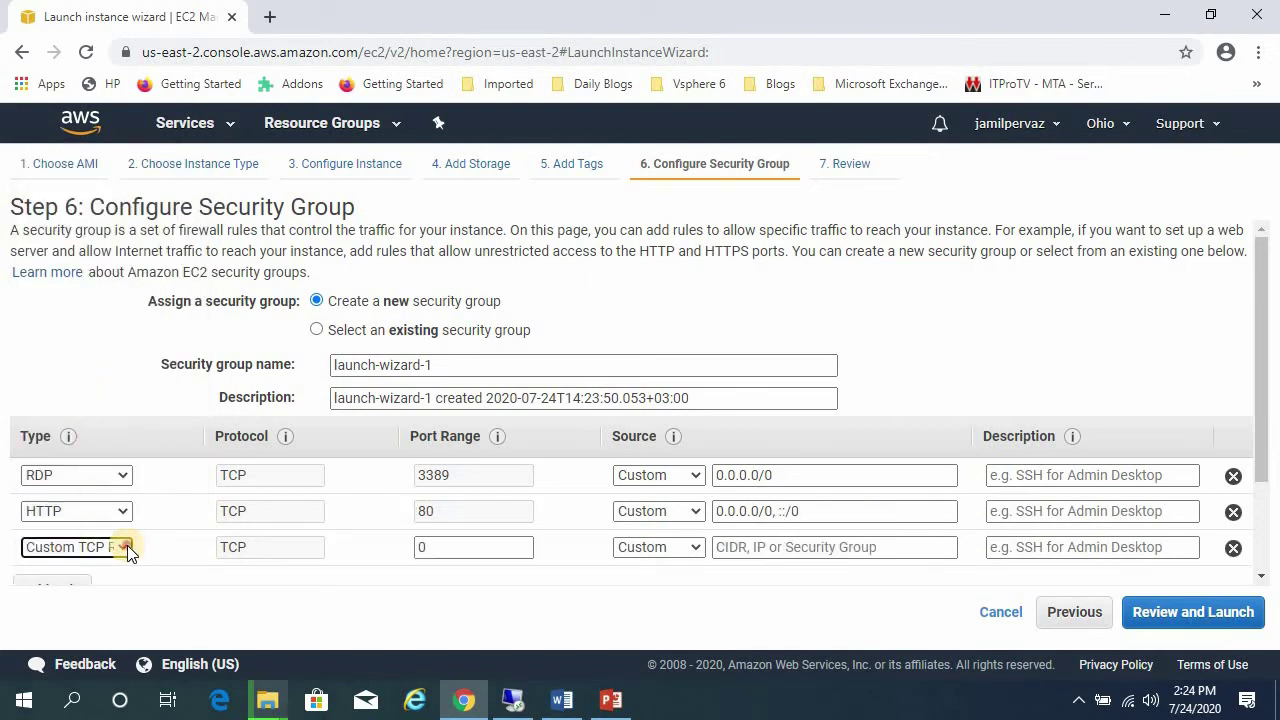
click(127, 545)
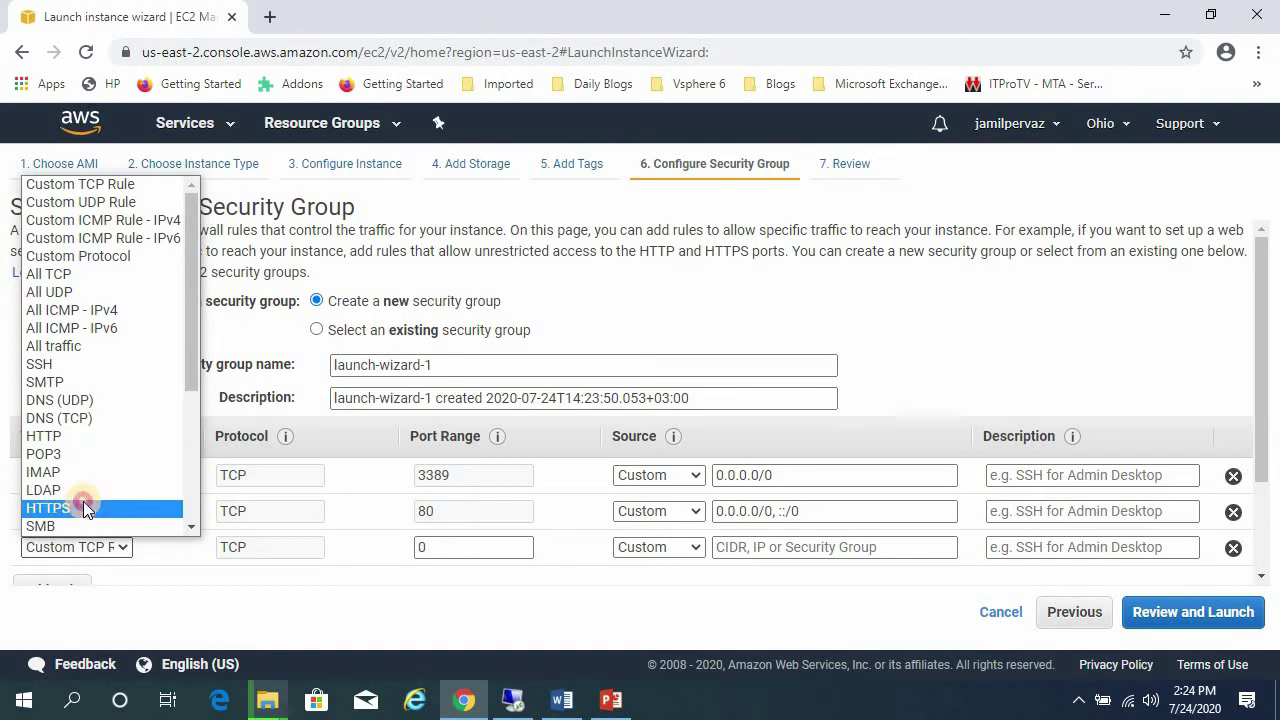
click(84, 505)
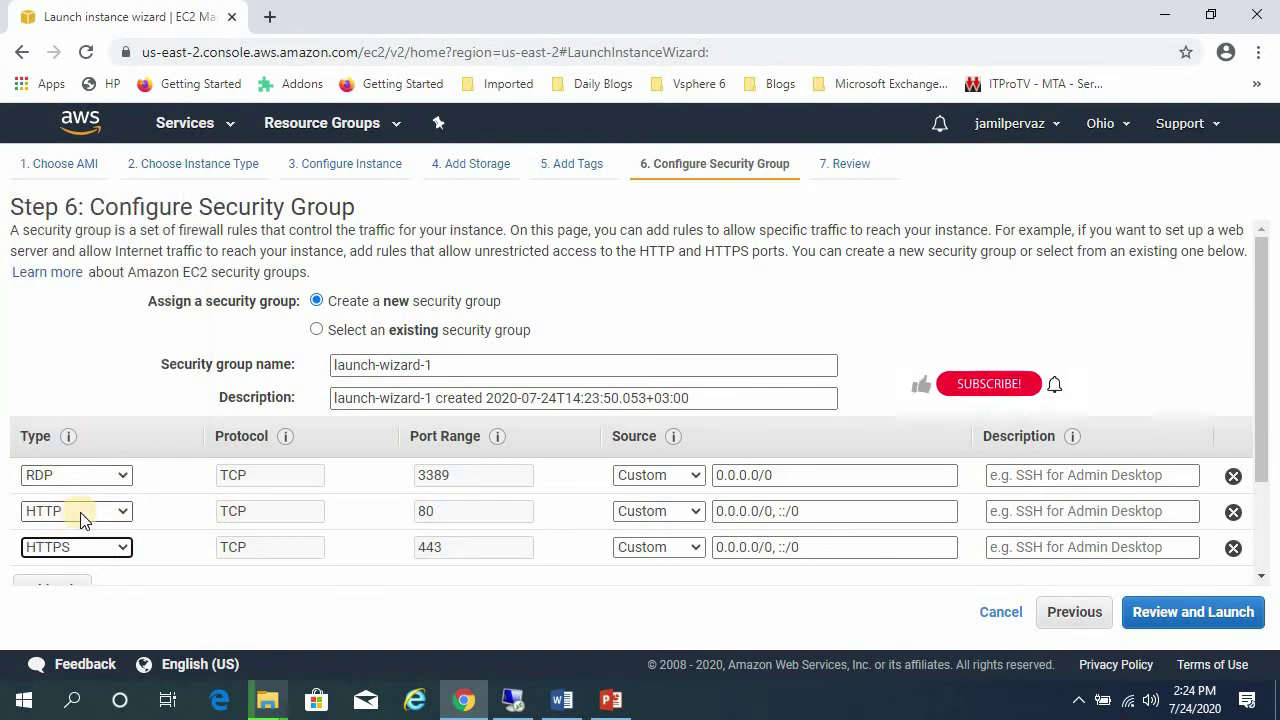
Set the source of the RDP, HTTP and HTTPS rules to Anywhere
click(680, 475)
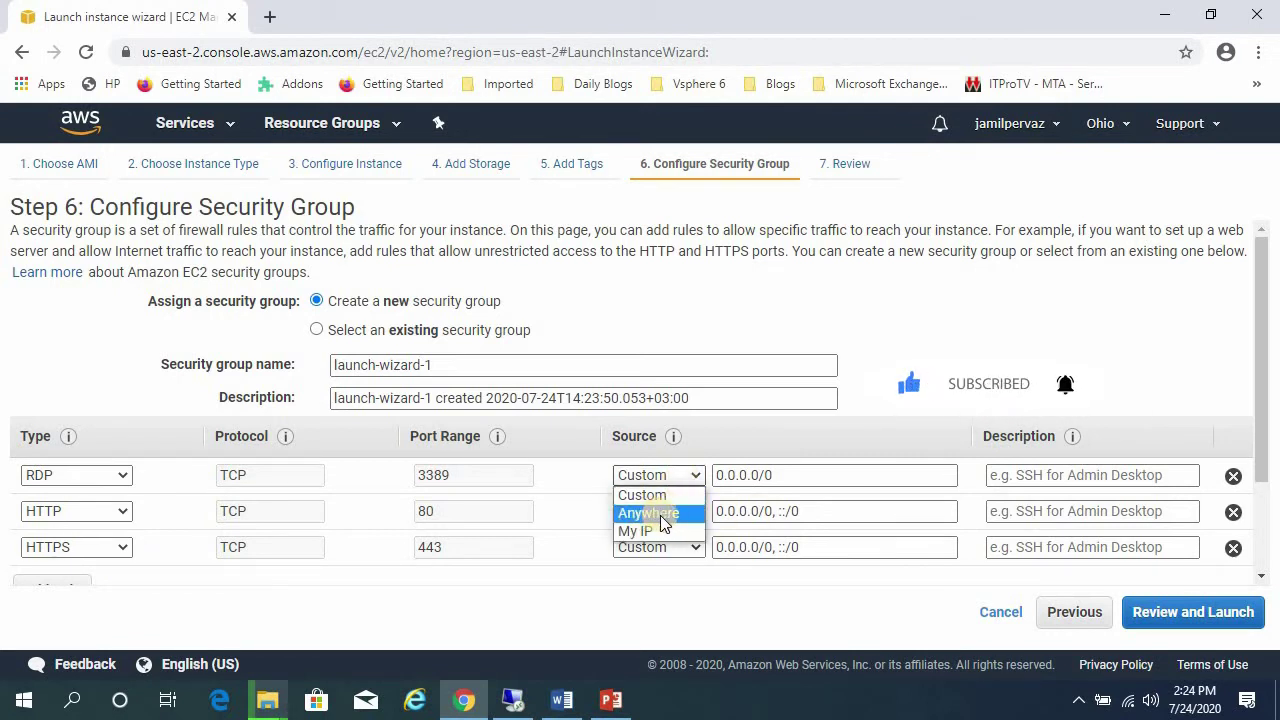
click(673, 512)
click(673, 512)
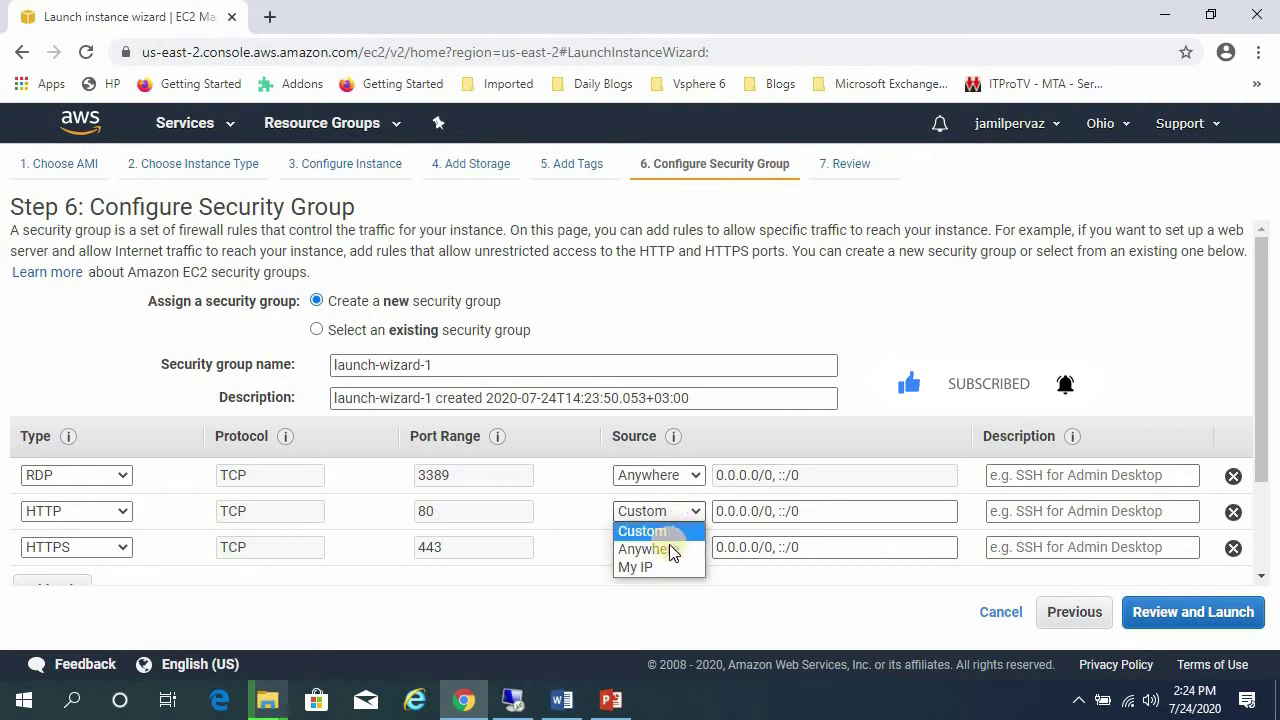
click(673, 552)
click(671, 547)
click(650, 584)
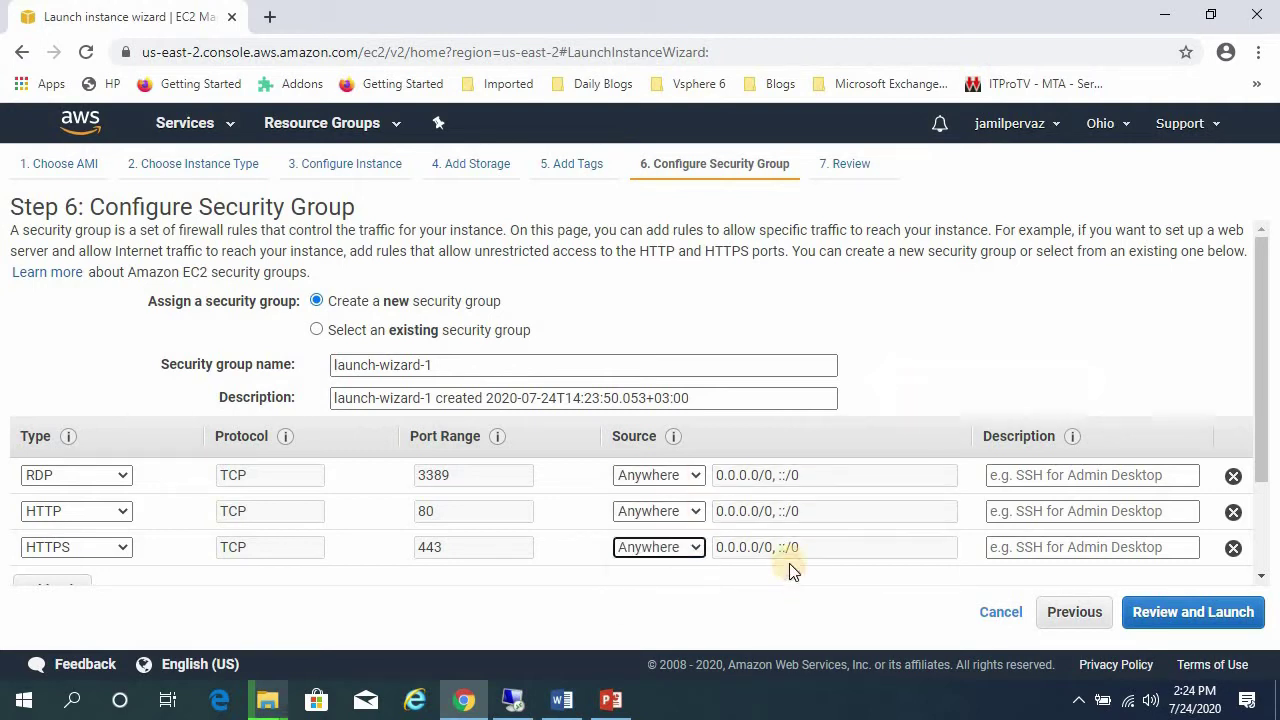
Review the instance launch summary down to the security group rules and proceed to the key pair selection
click(1176, 620)
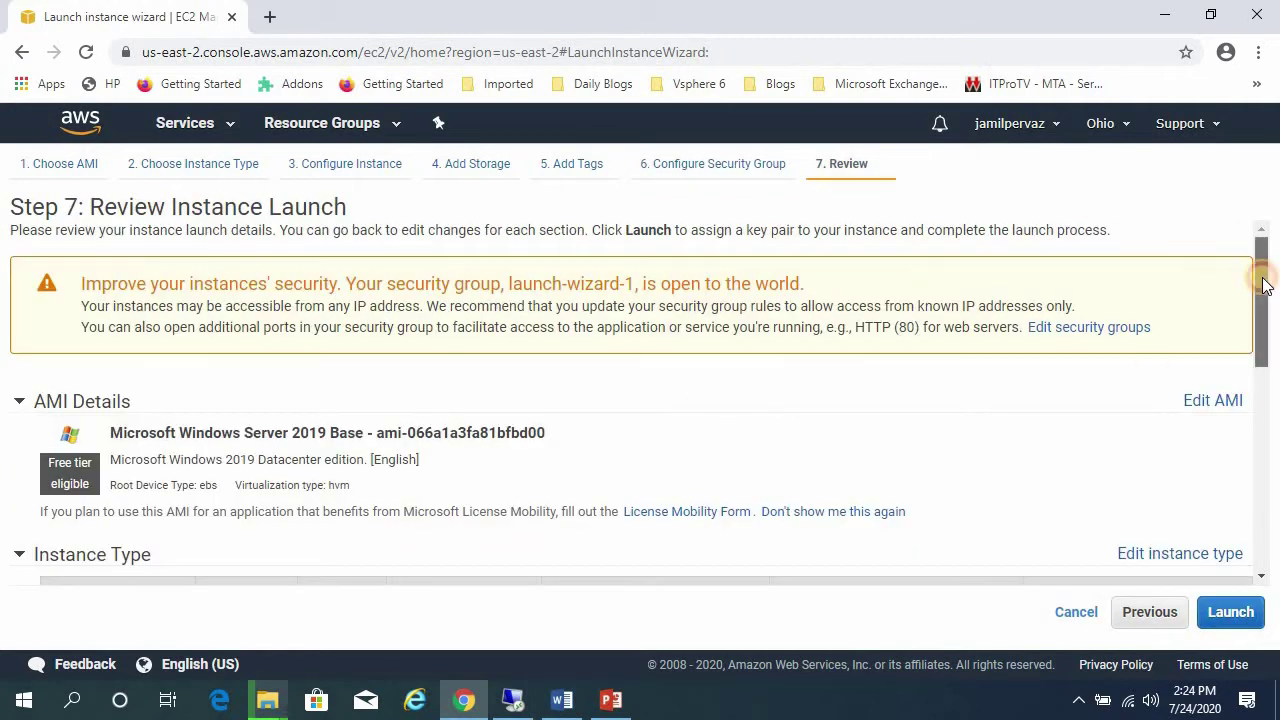
drag(1263, 284, 1266, 505)
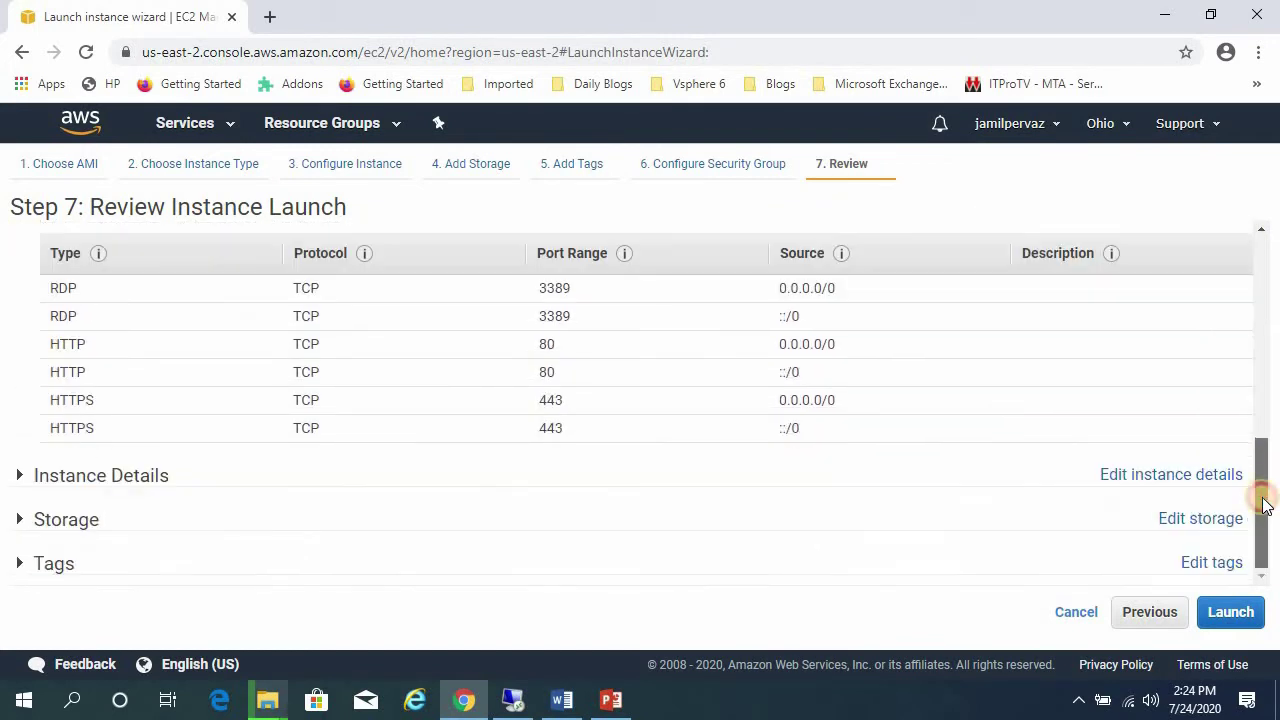
click(1232, 612)
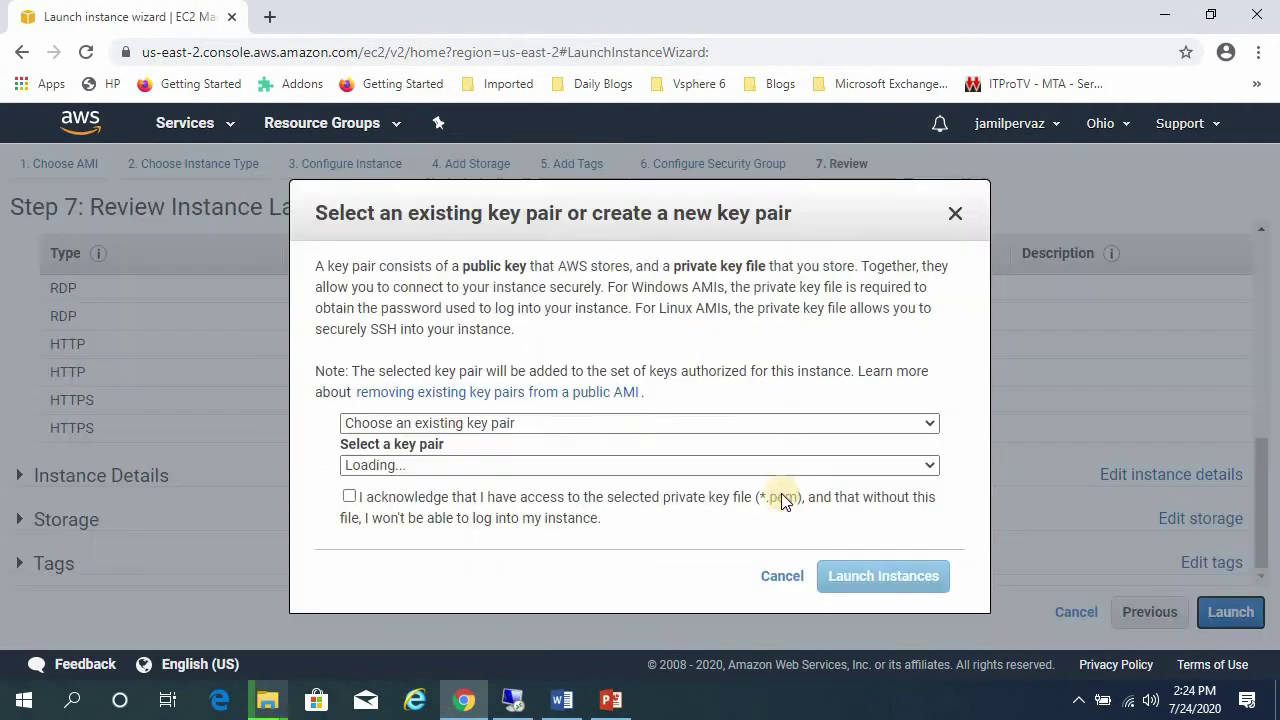
Create and download a new key pair named "server 2019 key pair" and launch the instance
click(530, 420)
click(481, 462)
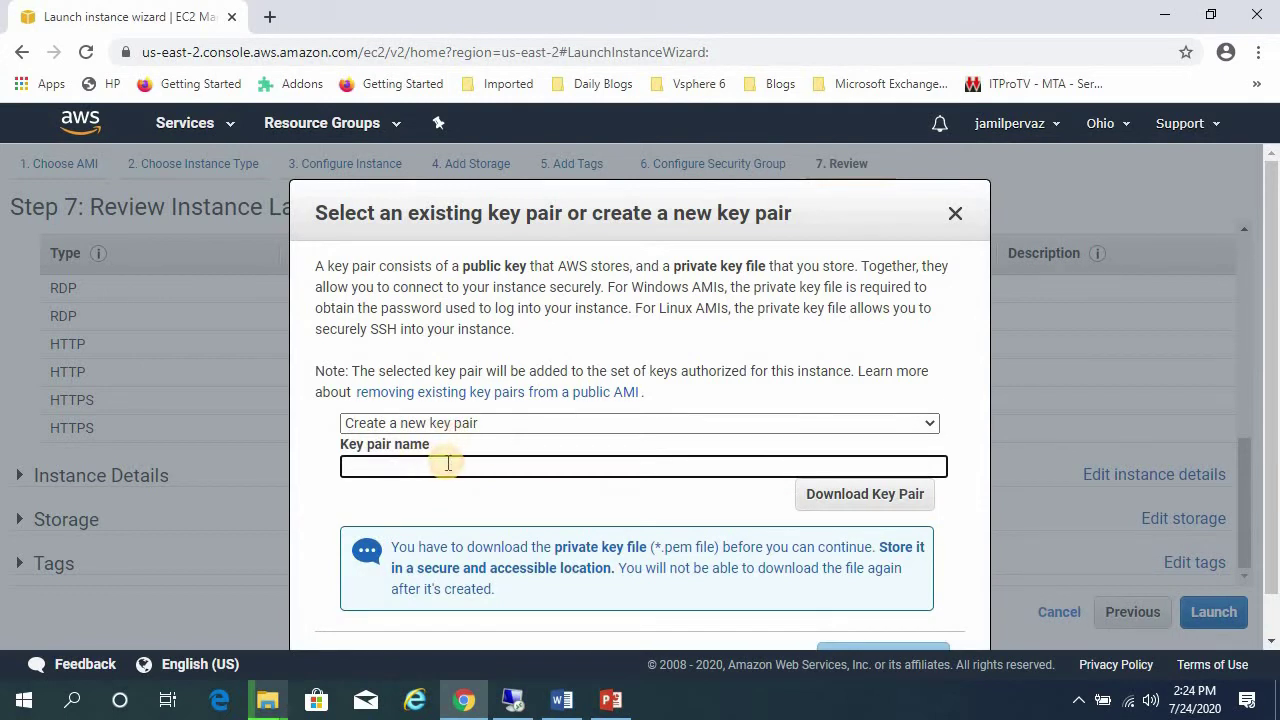
text(server 2019 key pair)
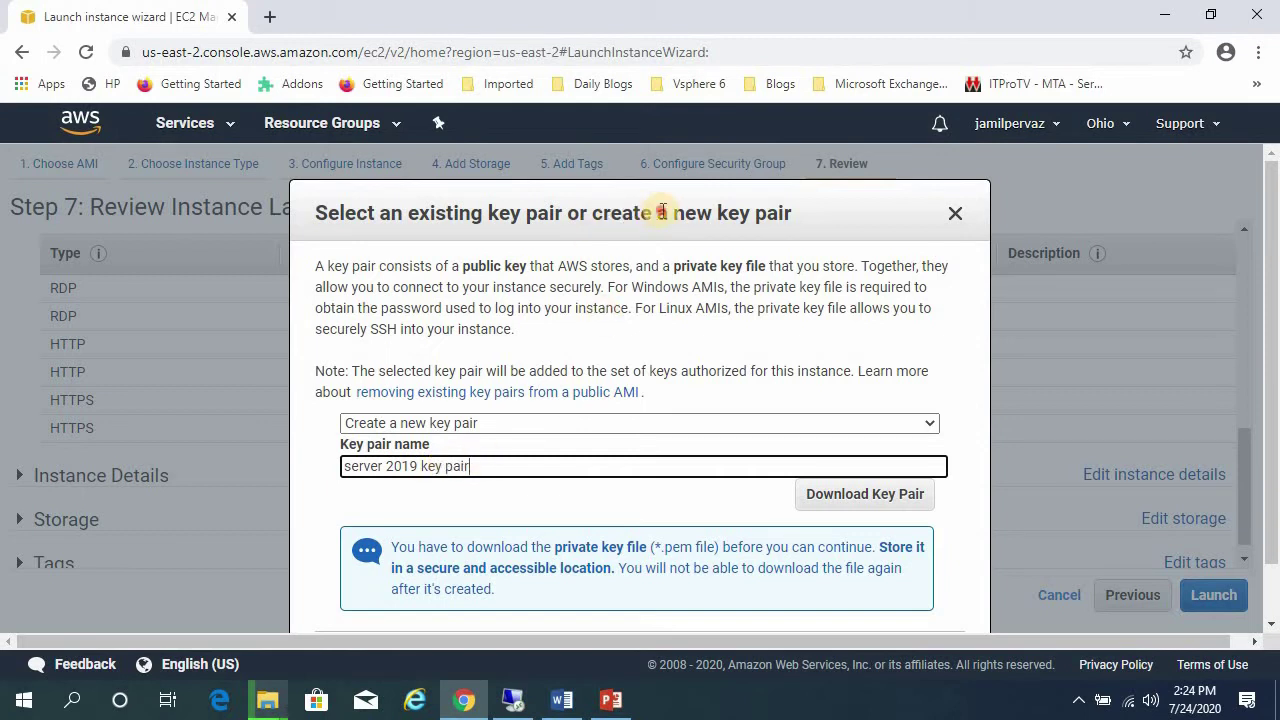
scroll(662, 212, down, 2)
scroll(654, 171, up, 1)
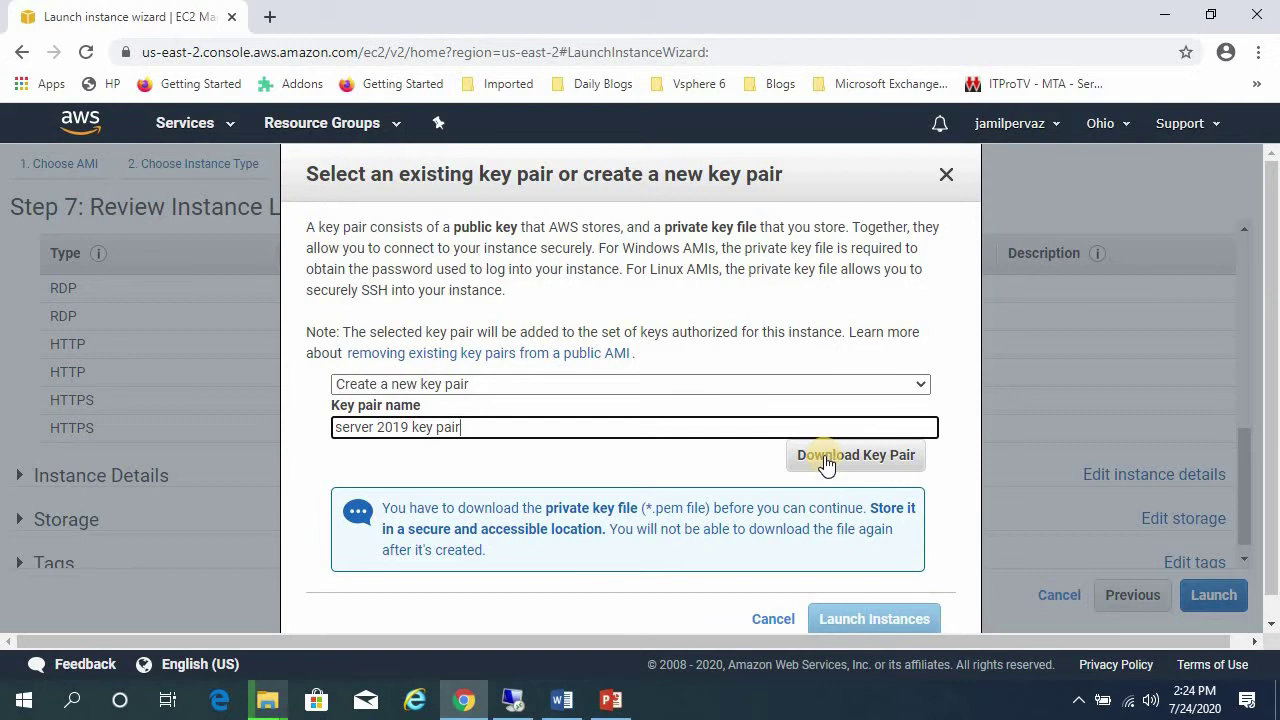
click(880, 458)
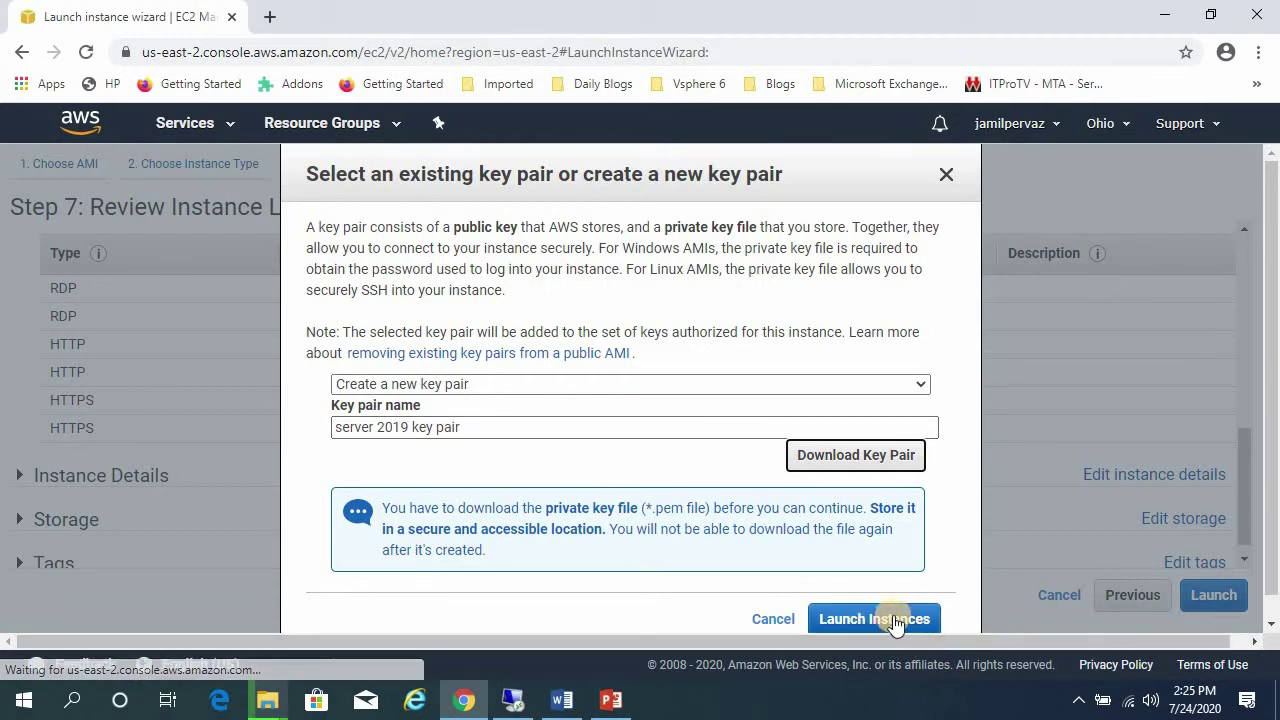
click(895, 621)
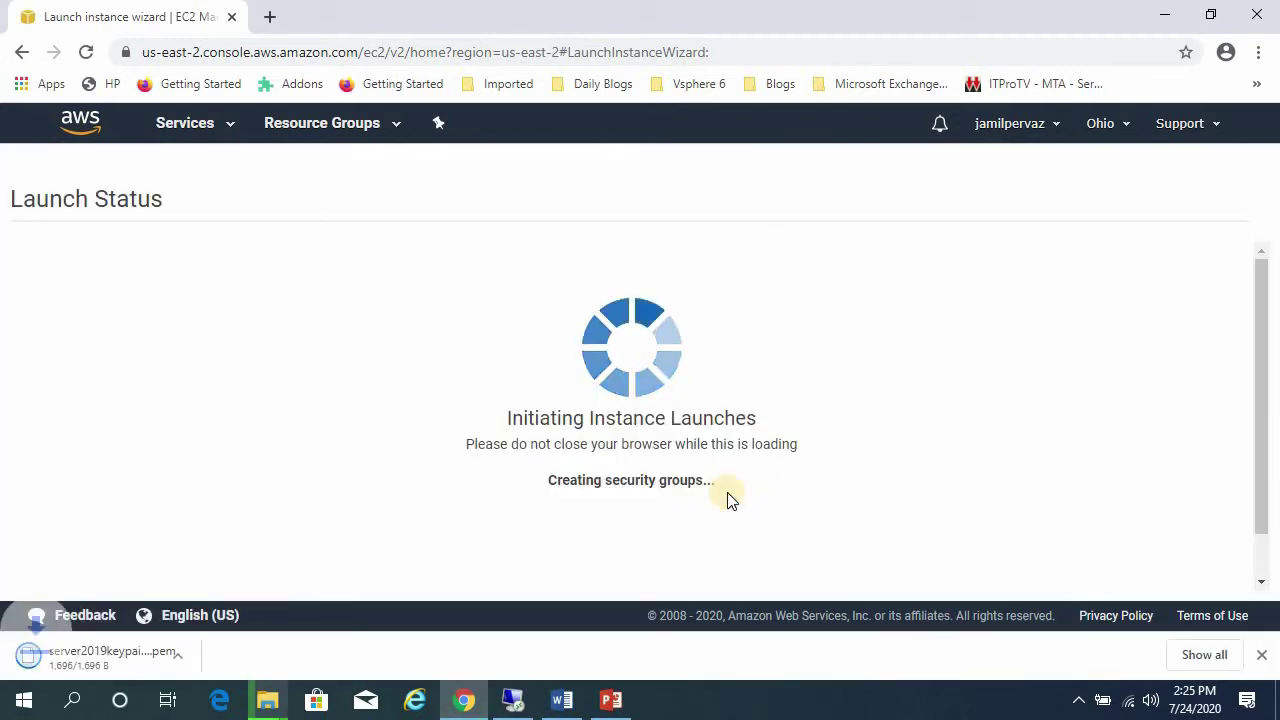
Dismiss the download notice and open the list of instances from the launch status page
click(1264, 654)
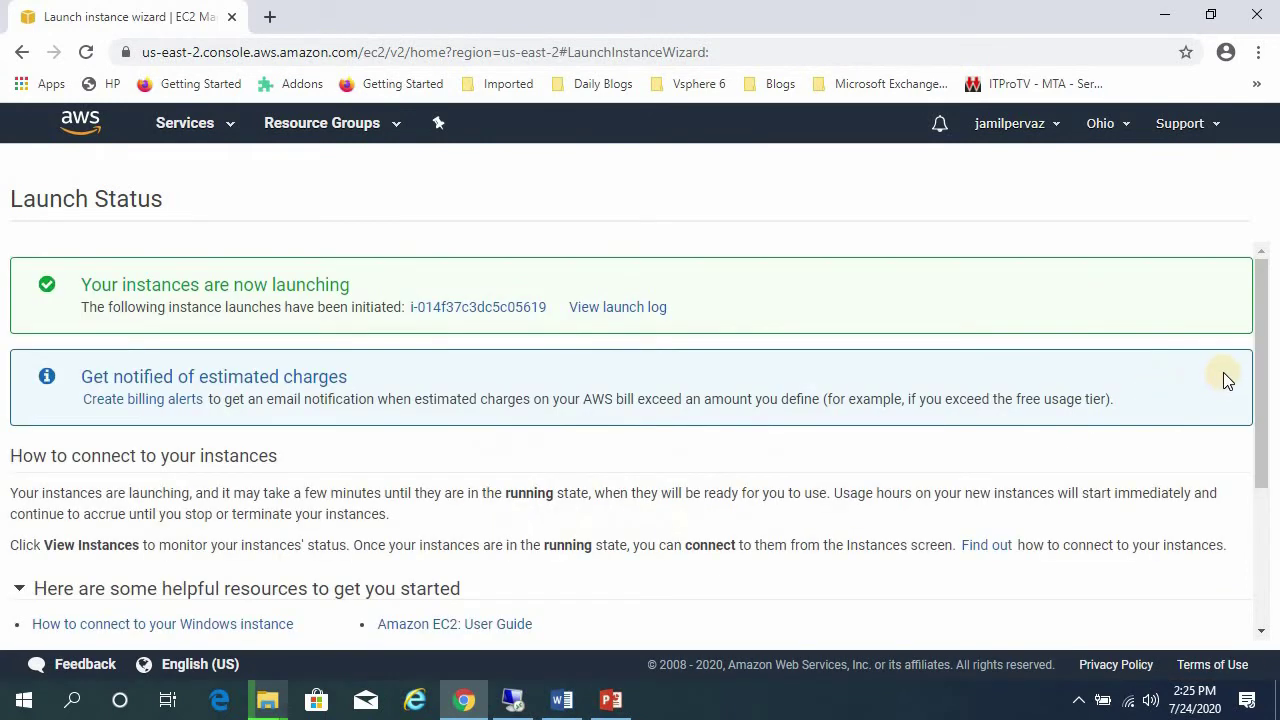
drag(1258, 330, 1265, 530)
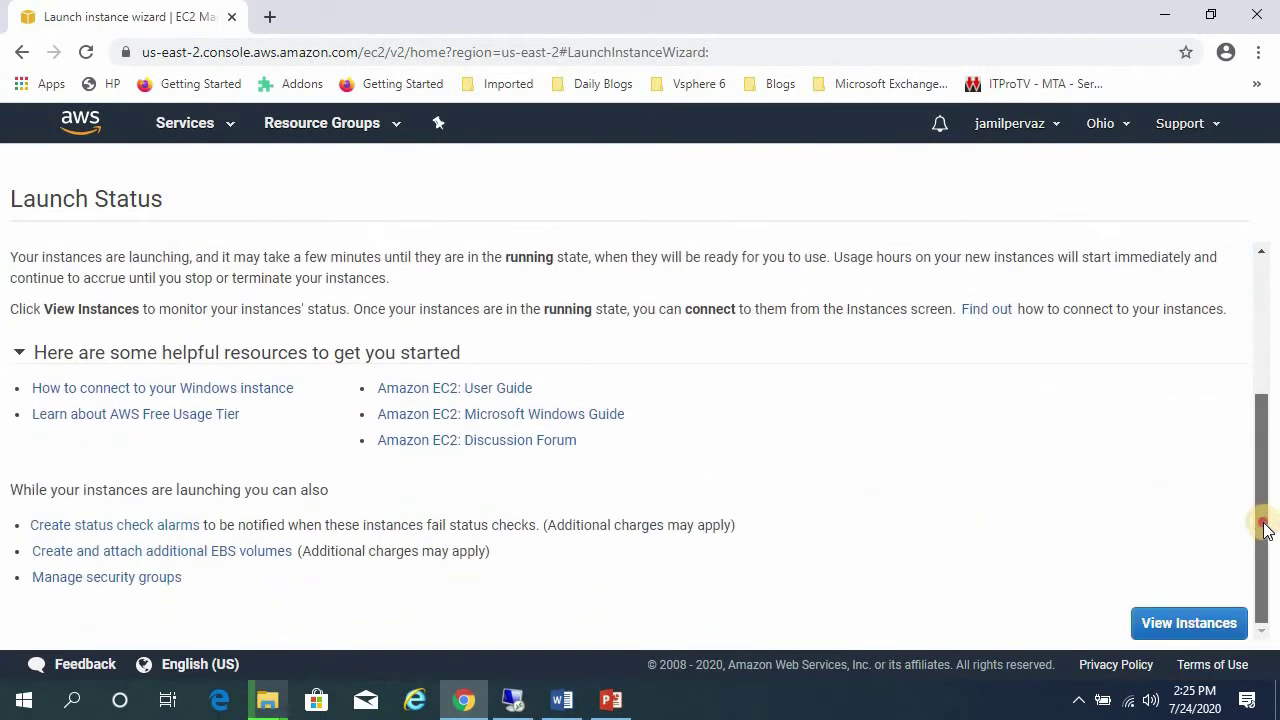
click(1155, 621)
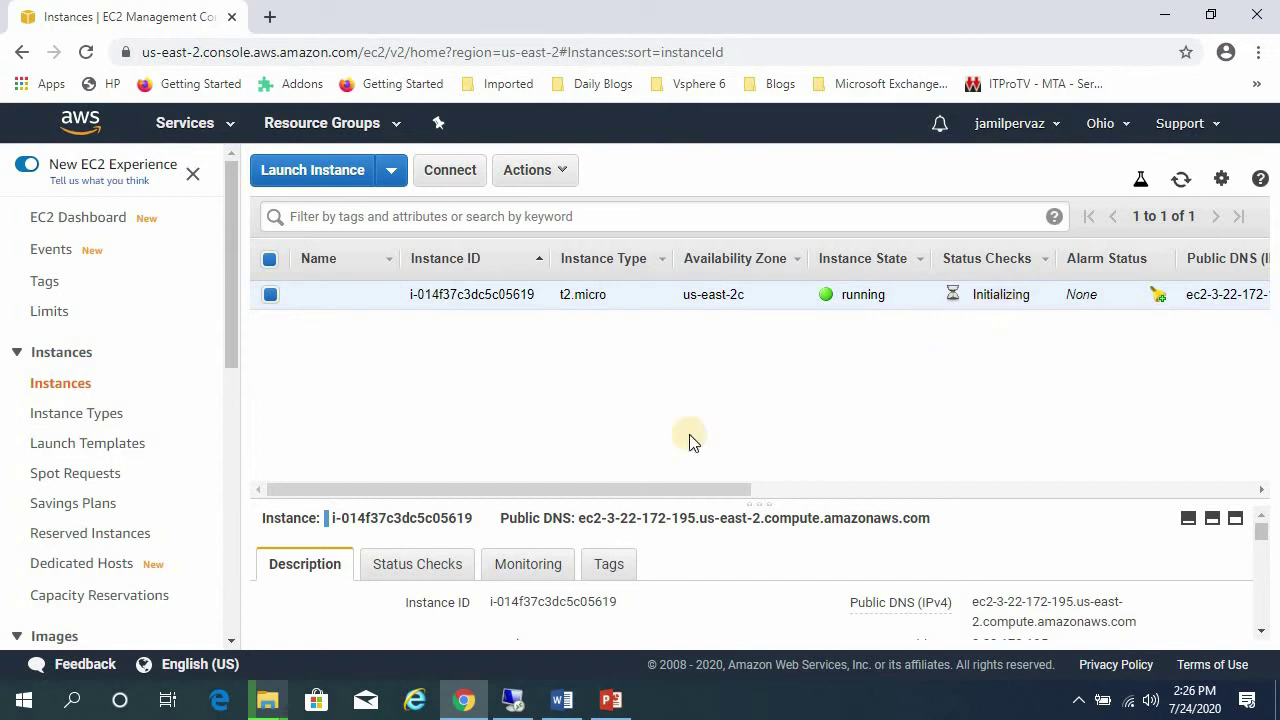
Examine the new instance's description, including its public and private IP addresses, and its system and instance status checks
drag(755, 505, 760, 389)
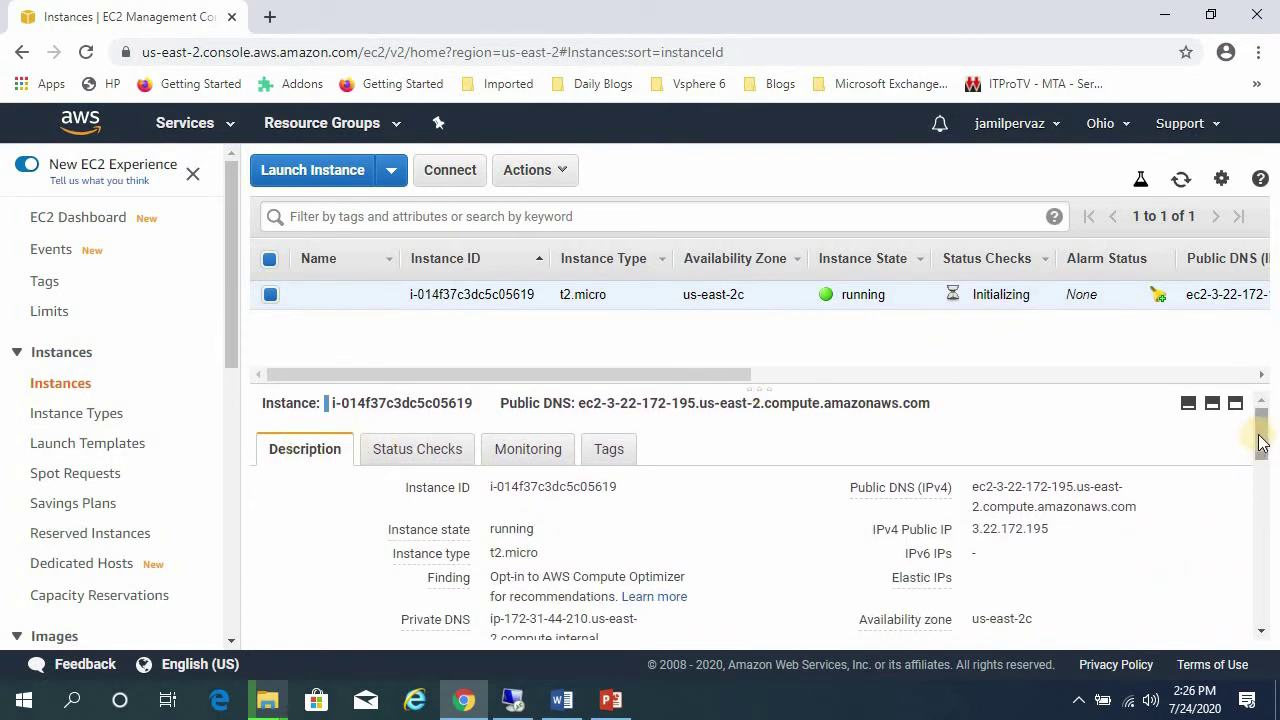
drag(1262, 445, 980, 466)
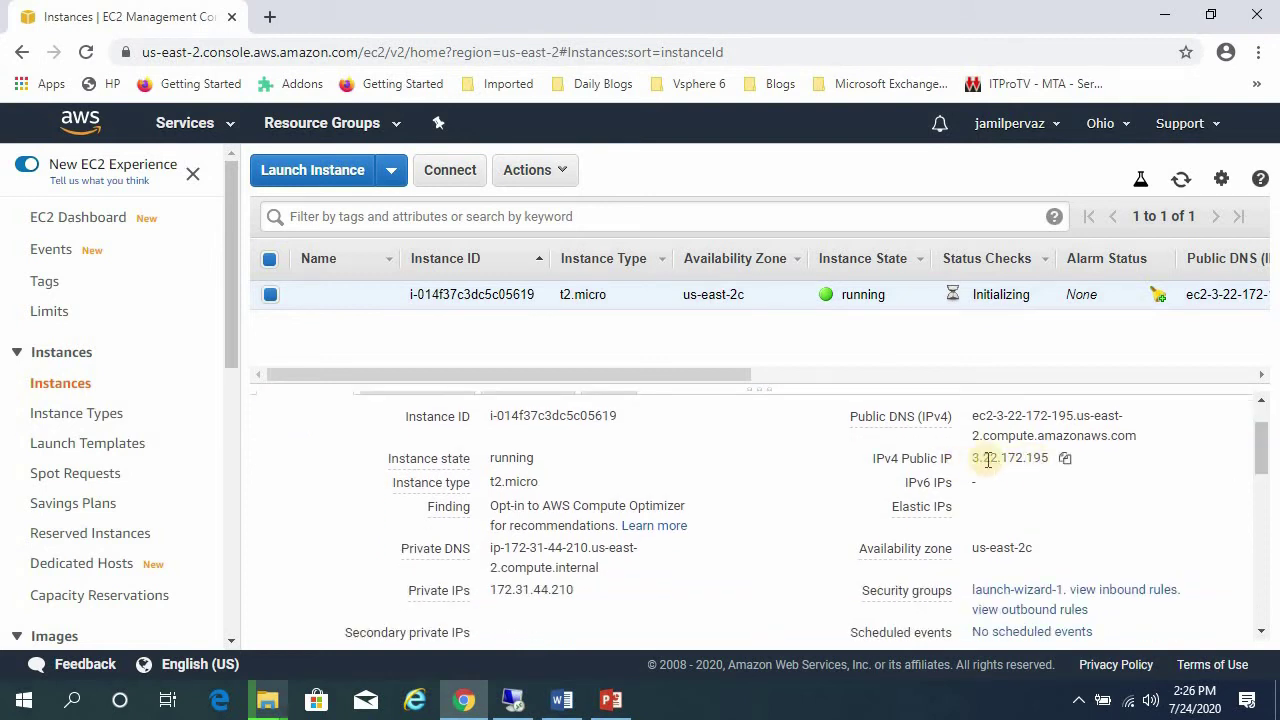
drag(1260, 447, 1260, 468)
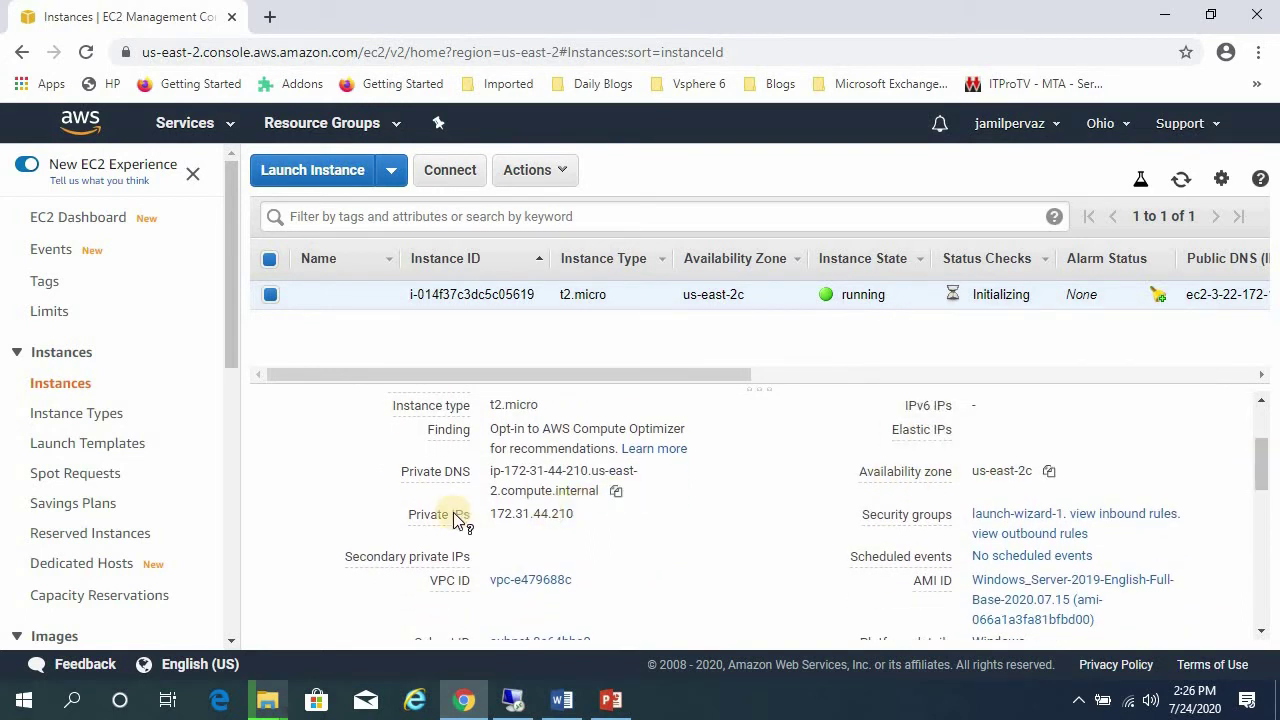
mouse_move(445, 516)
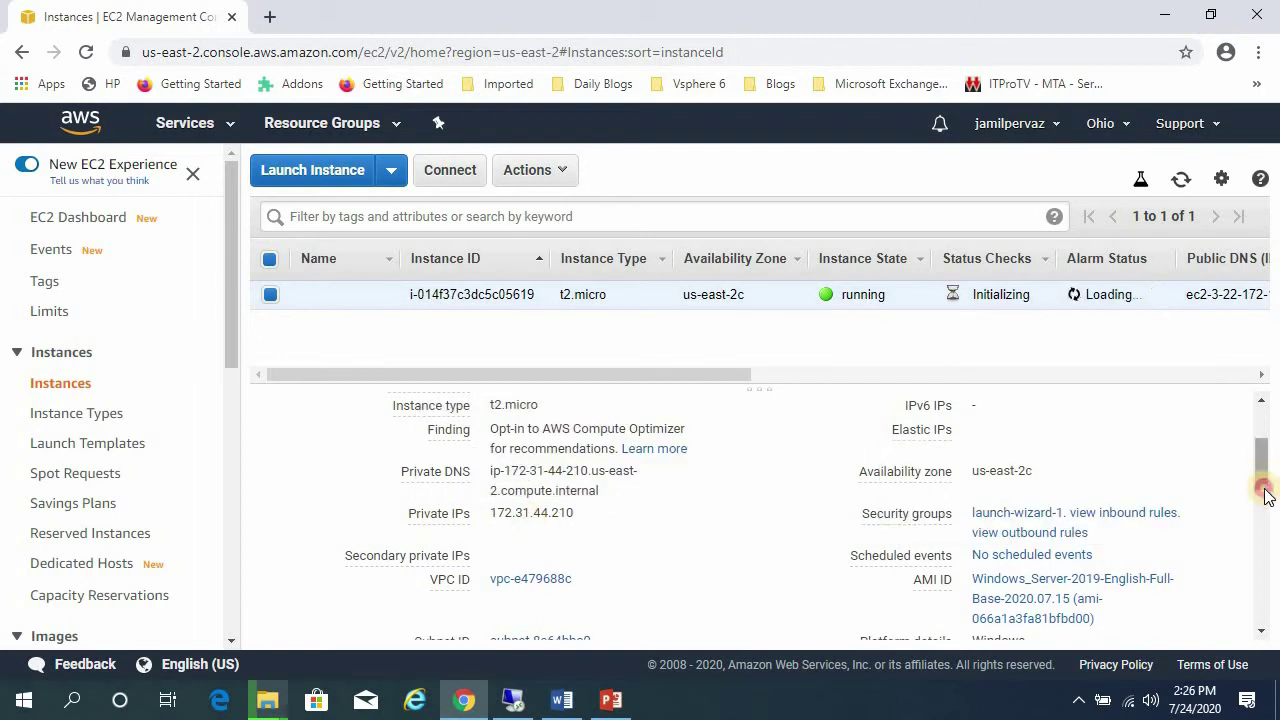
drag(1262, 490, 1272, 430)
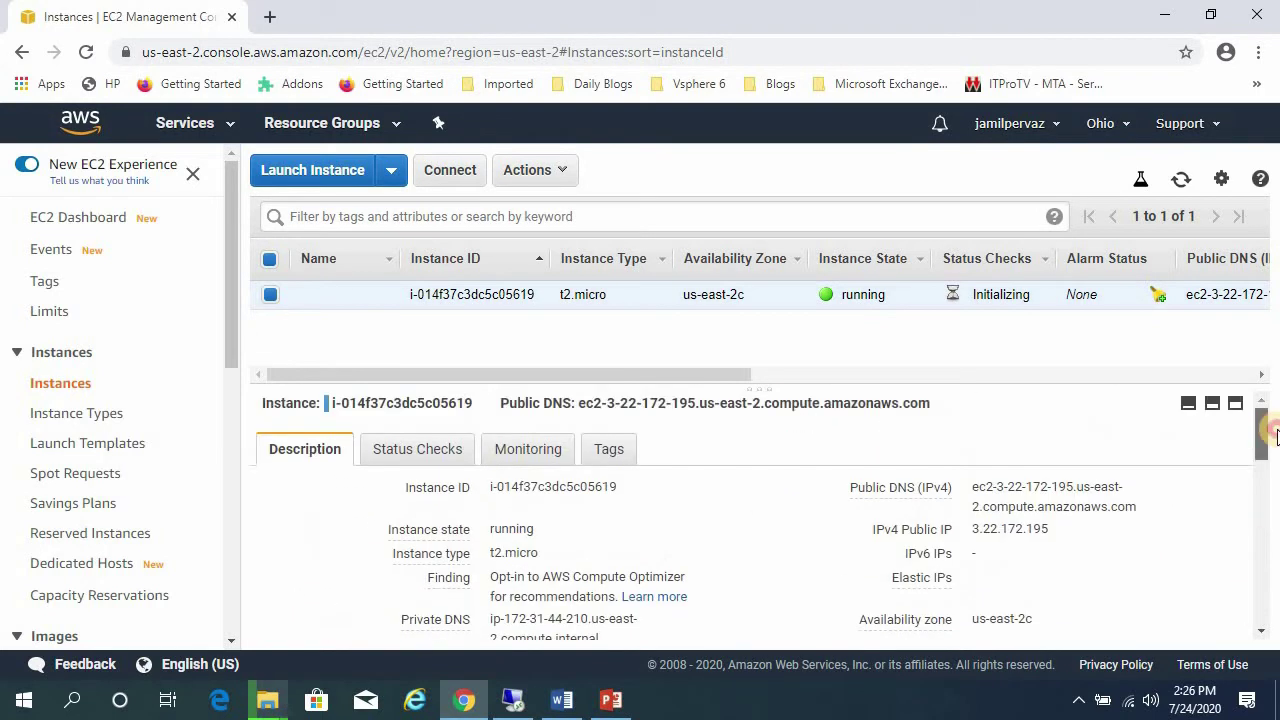
click(444, 452)
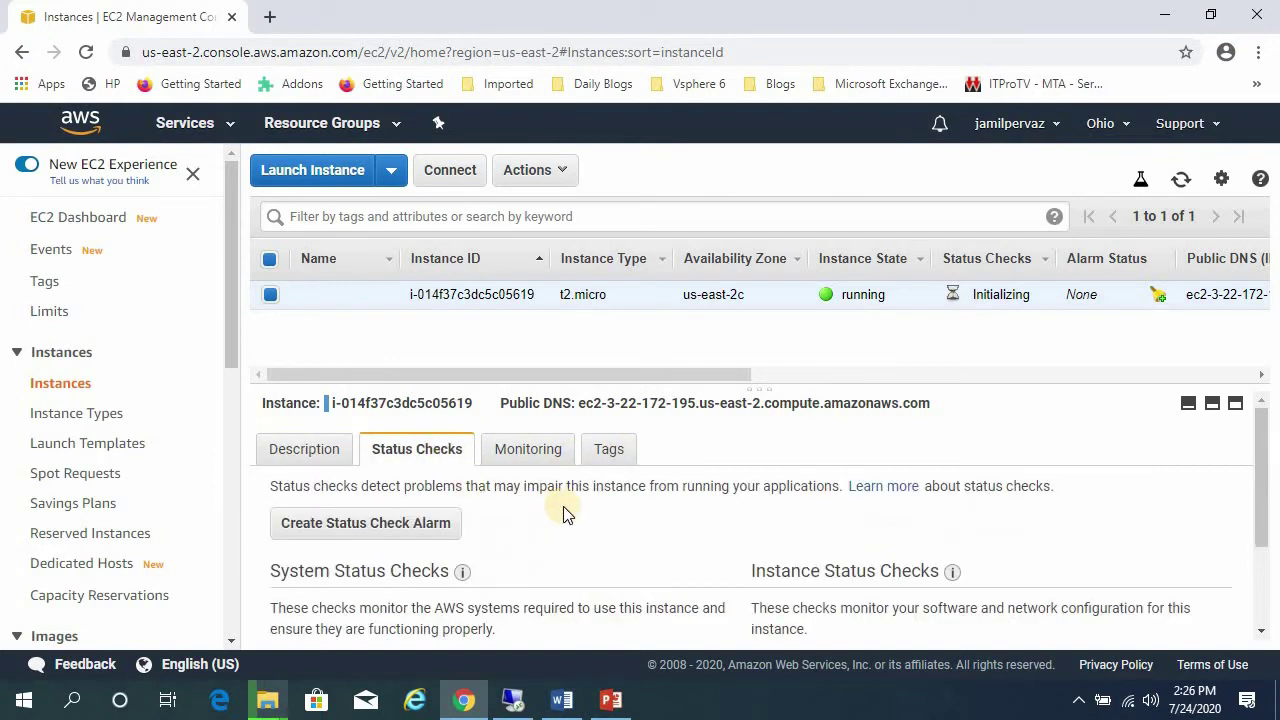
scroll(563, 506, down, 1)
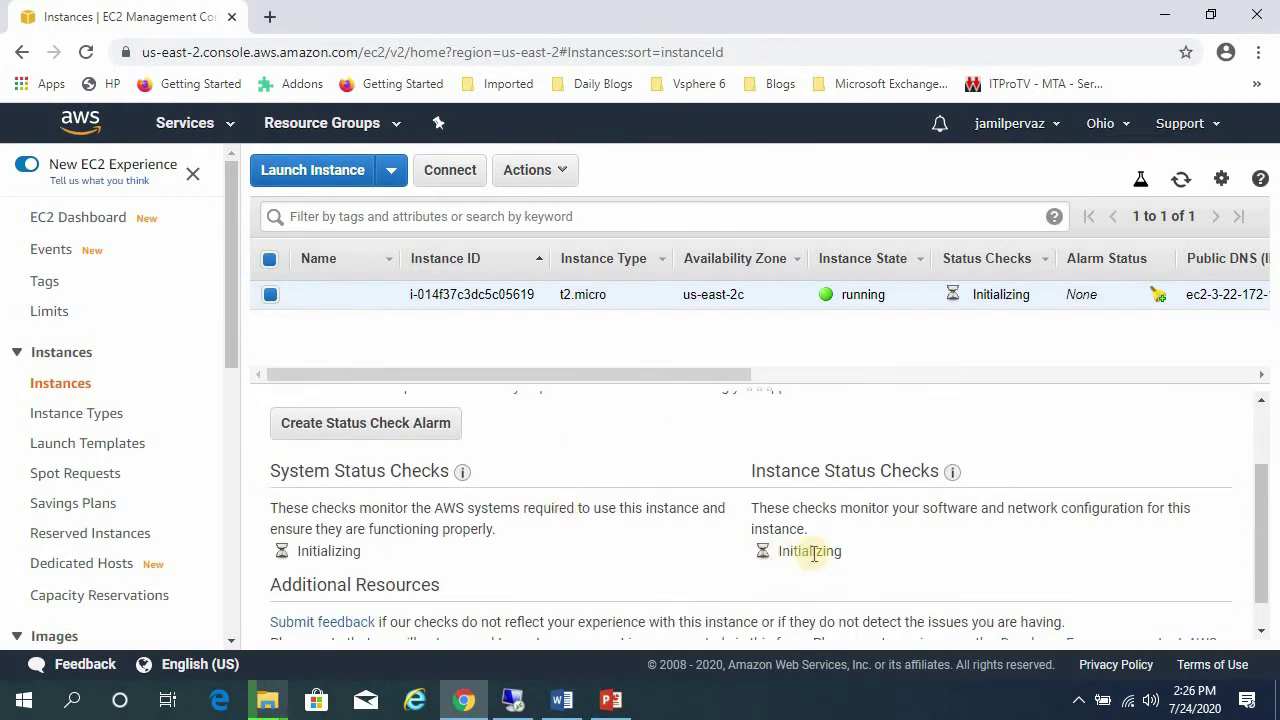
scroll(603, 526, up, 1)
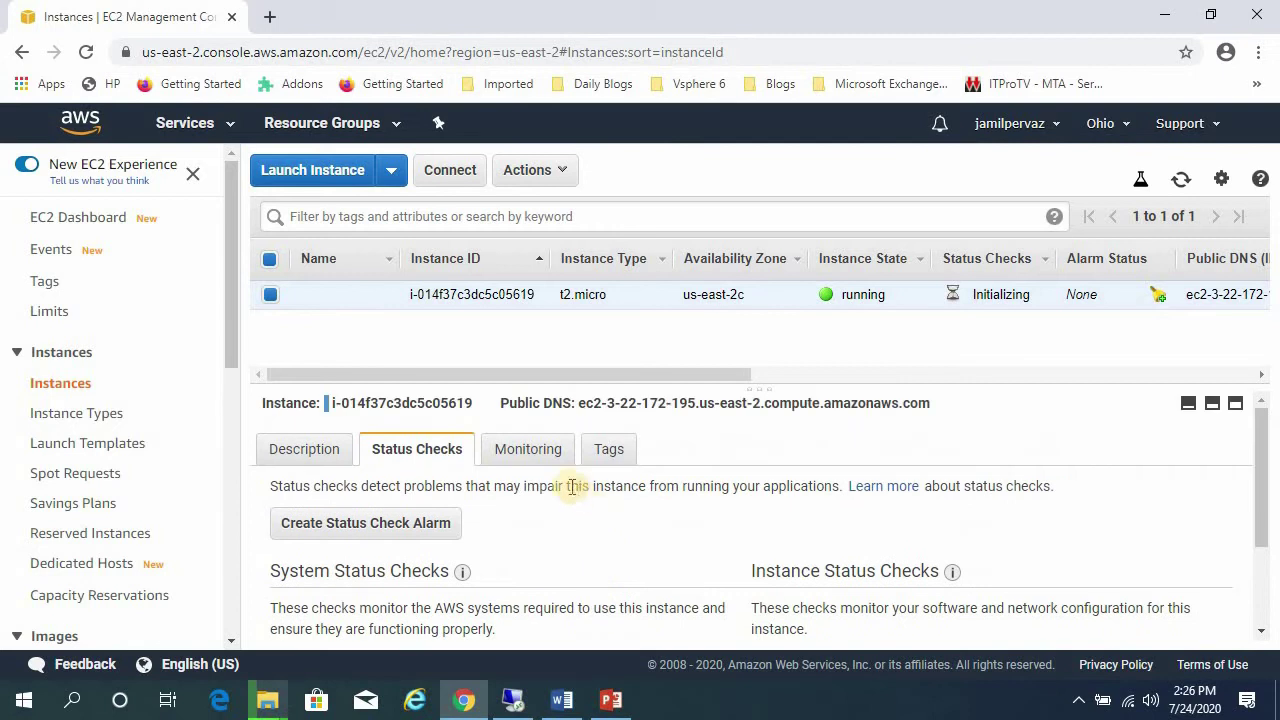
Try to retrieve the instance's Windows password for a standalone RDP client connection
click(452, 175)
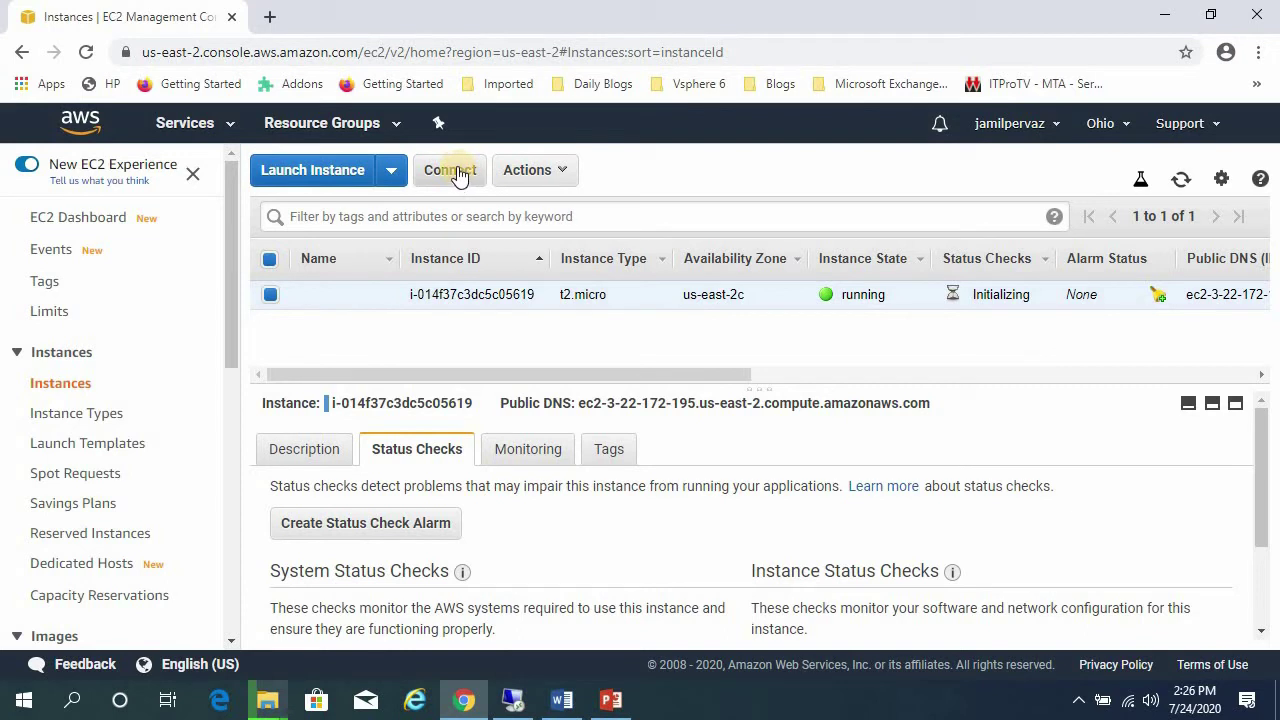
click(458, 175)
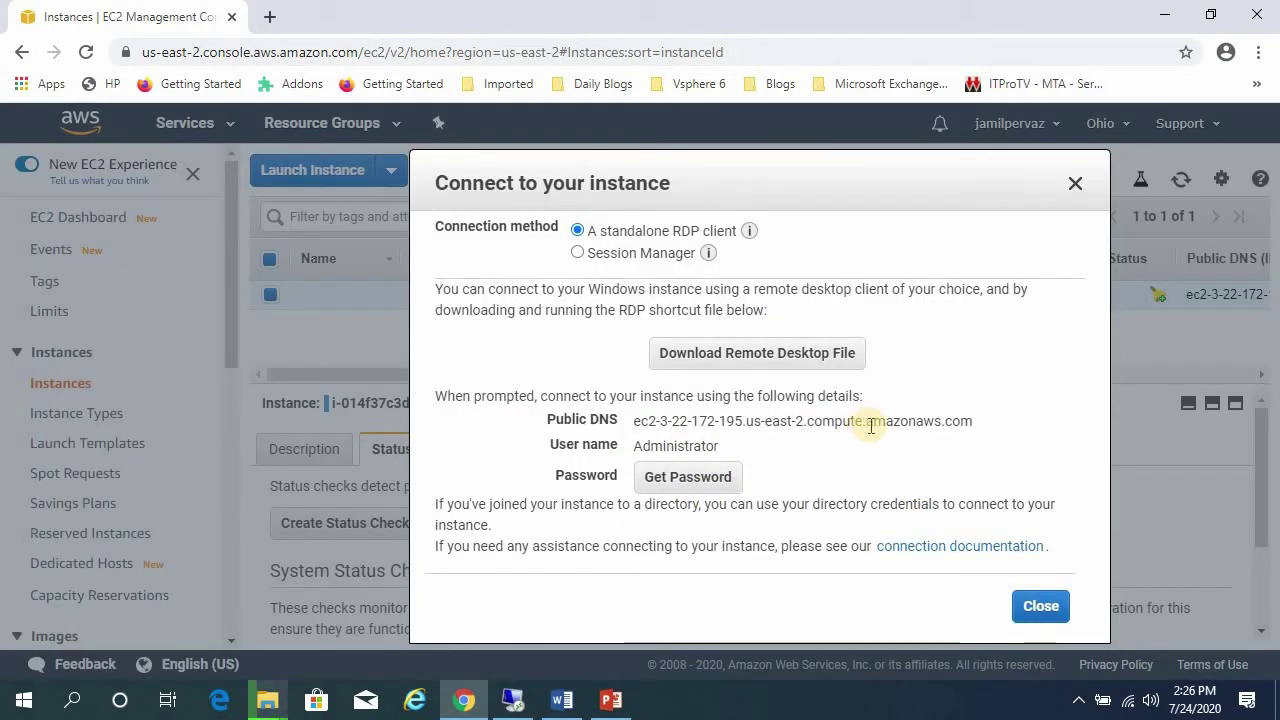
click(727, 480)
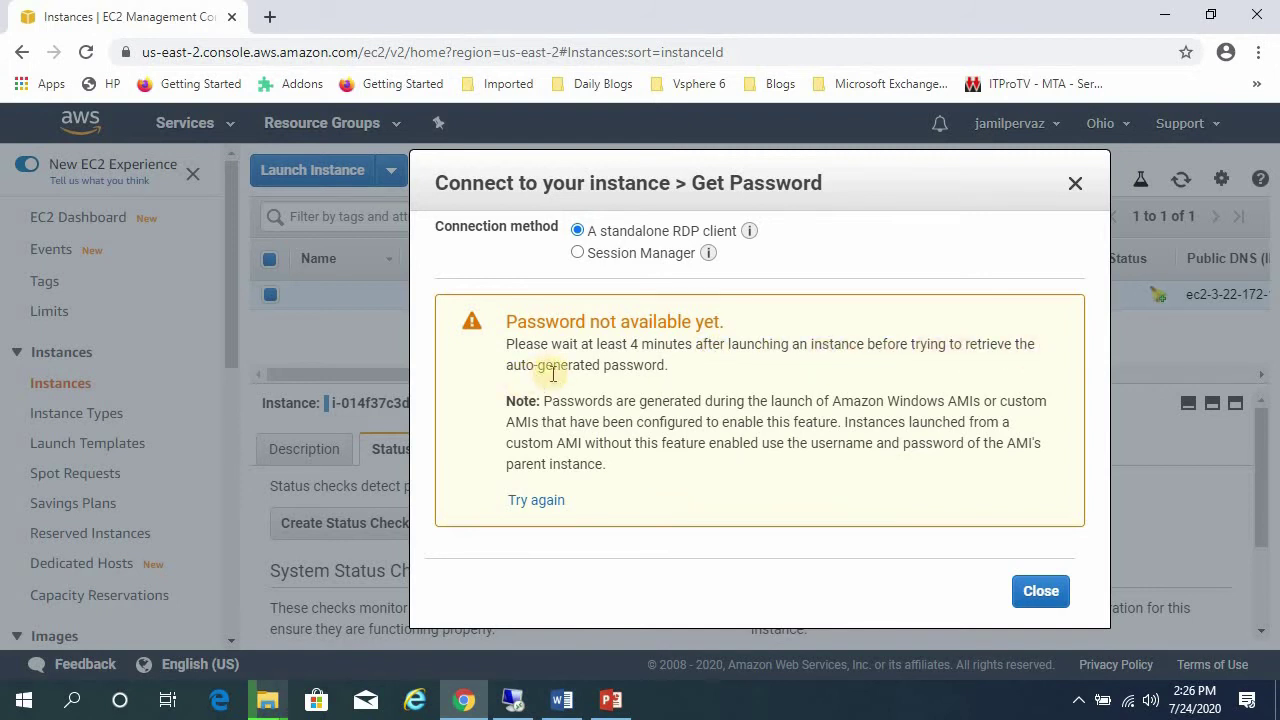
click(1046, 592)
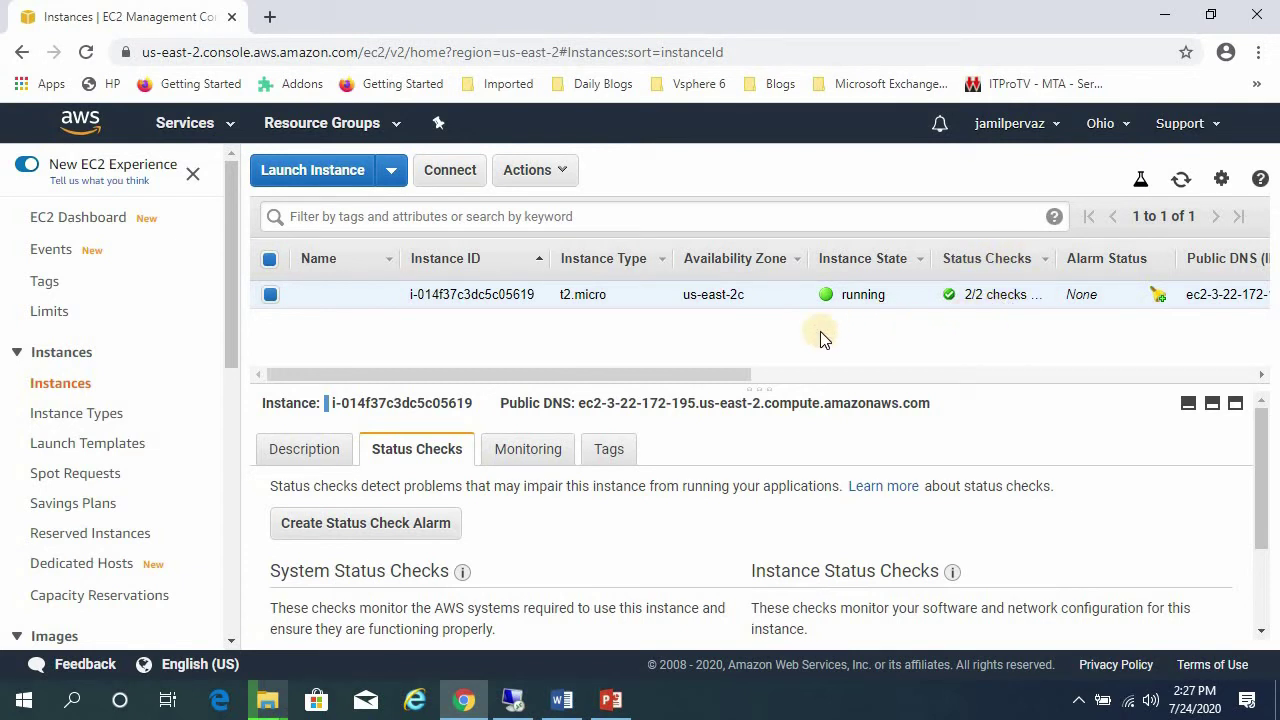
Reopen the instance's password retrieval and load the newest key pair file, server2019keypair (1).pem, from Downloads
click(448, 170)
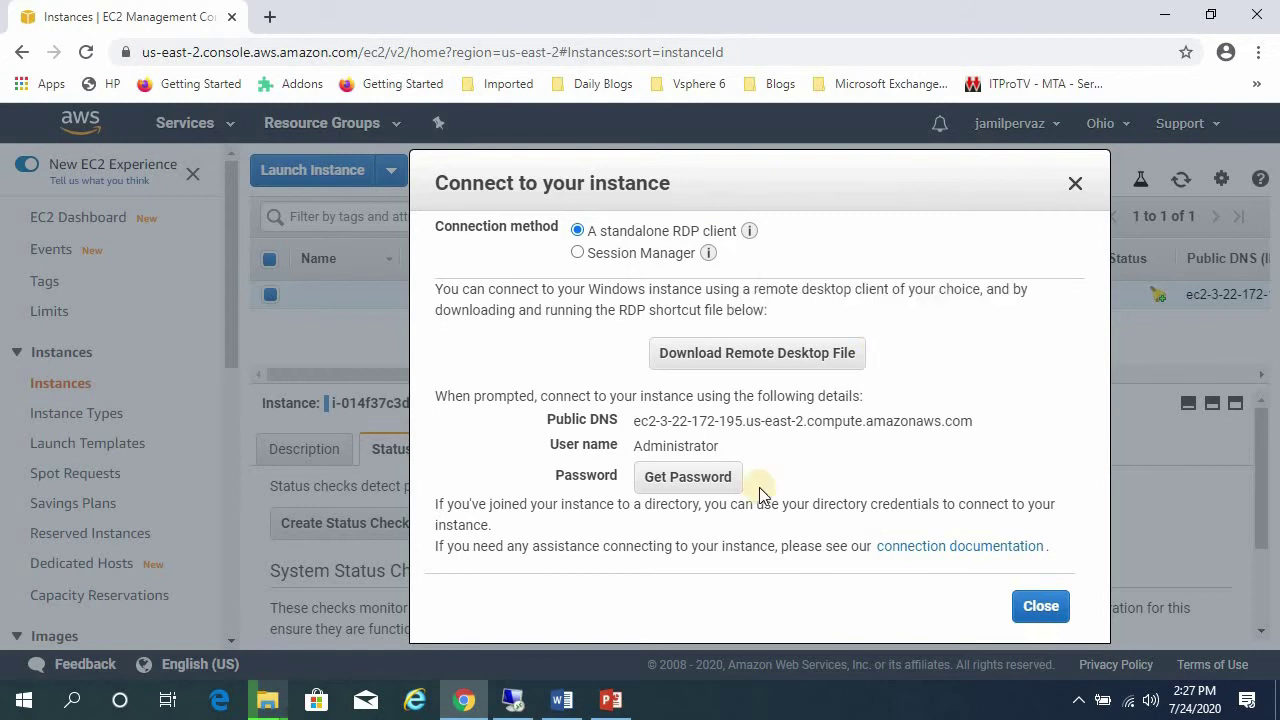
click(697, 481)
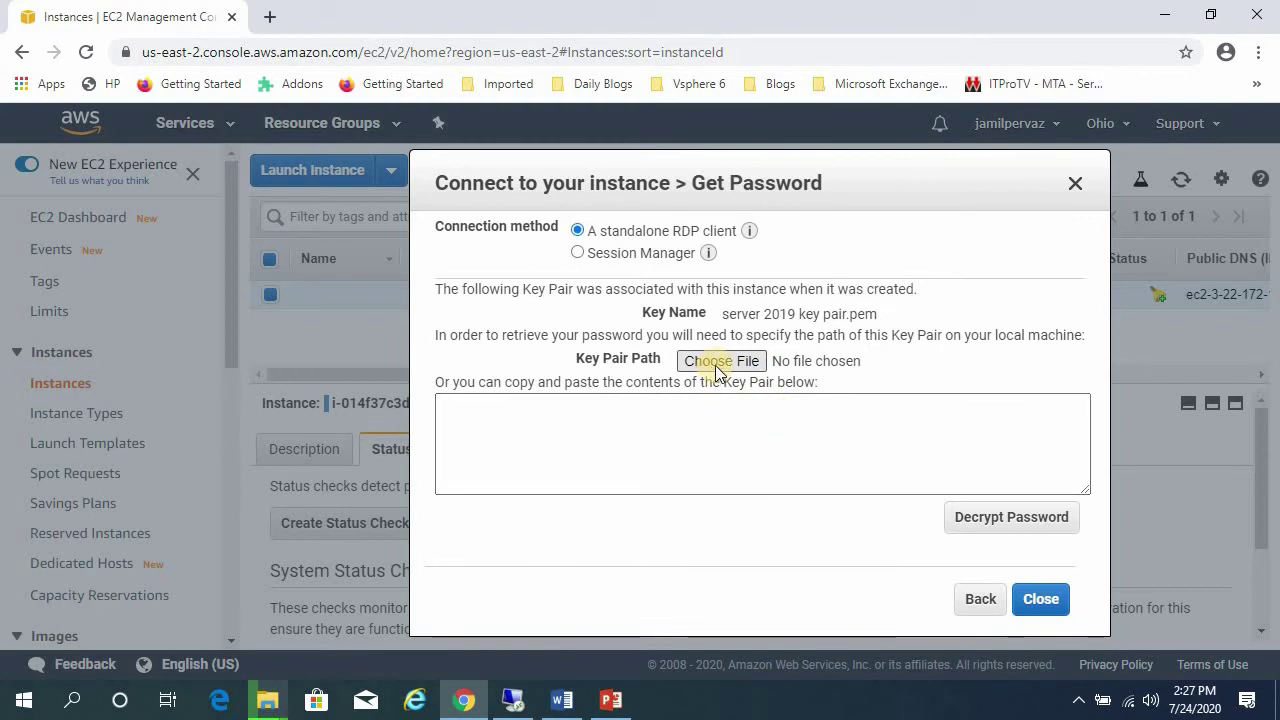
click(736, 369)
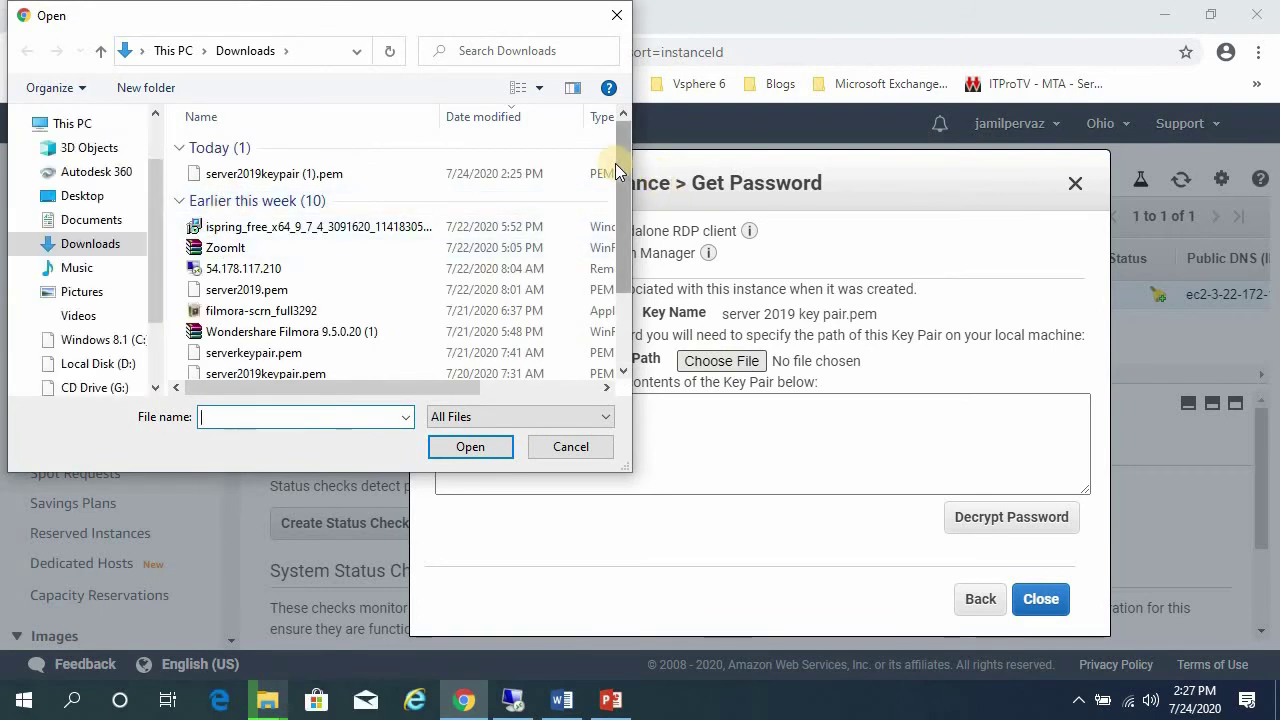
click(493, 120)
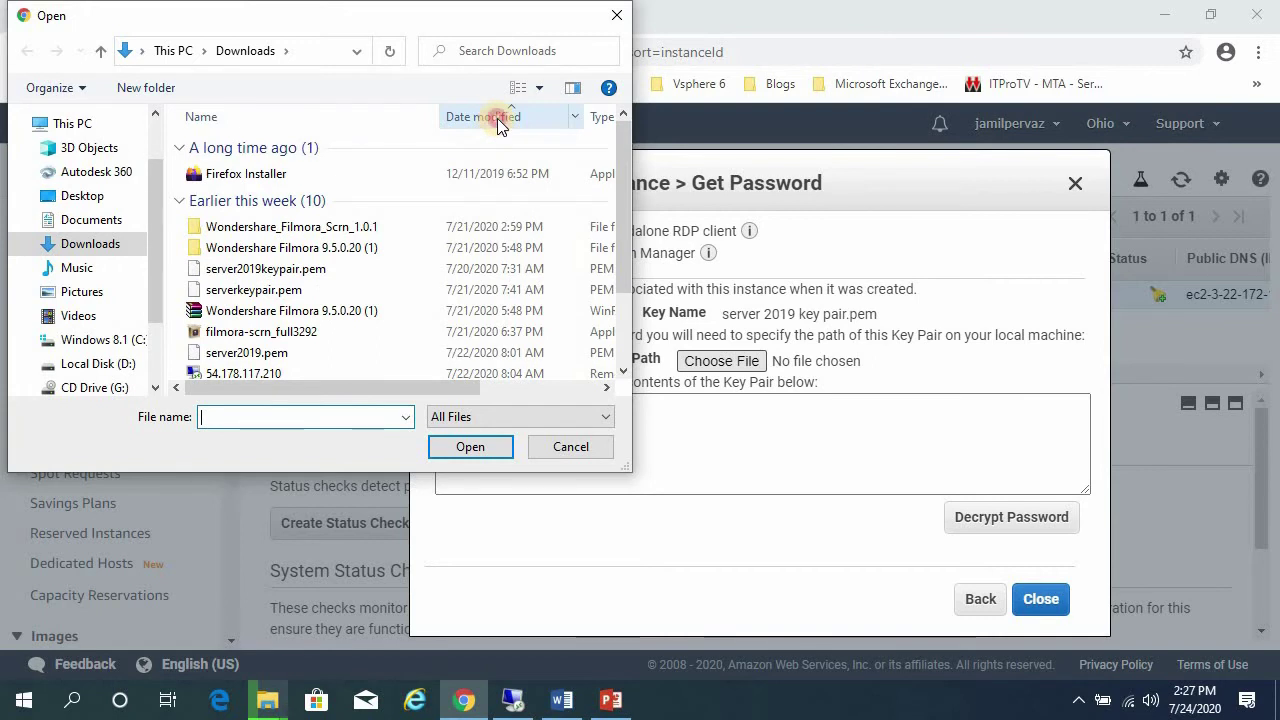
click(497, 118)
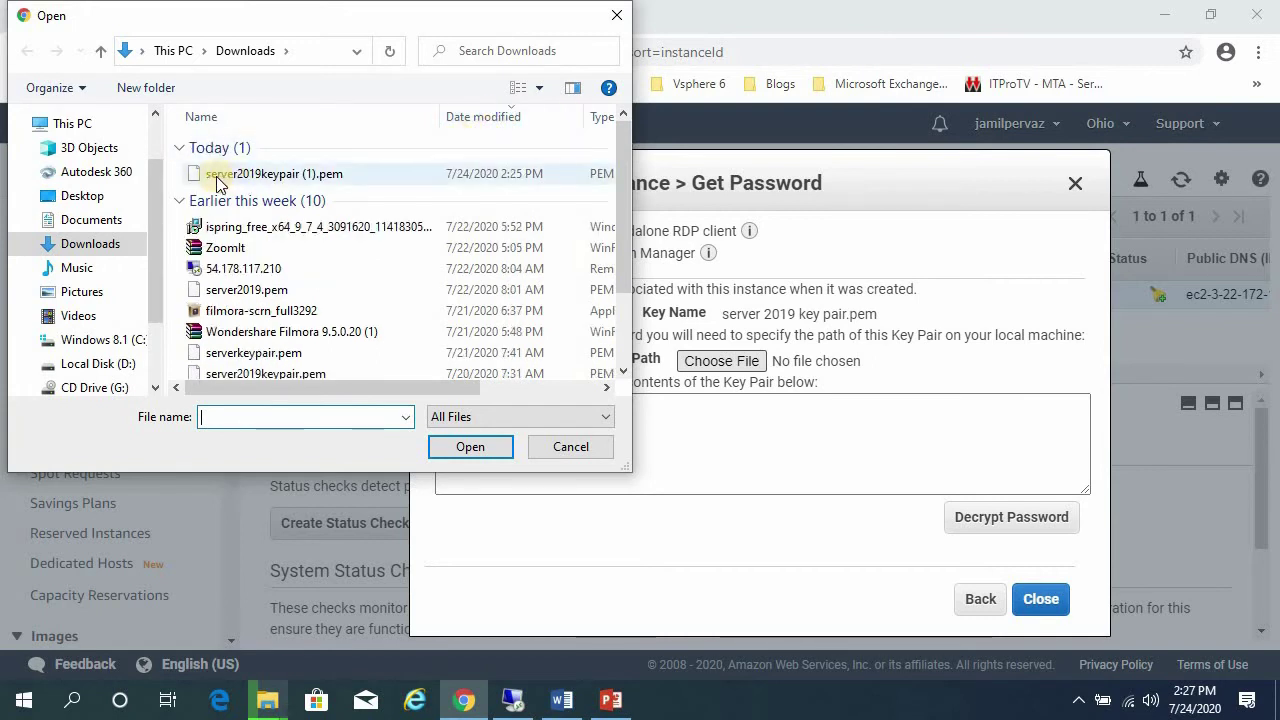
click(307, 173)
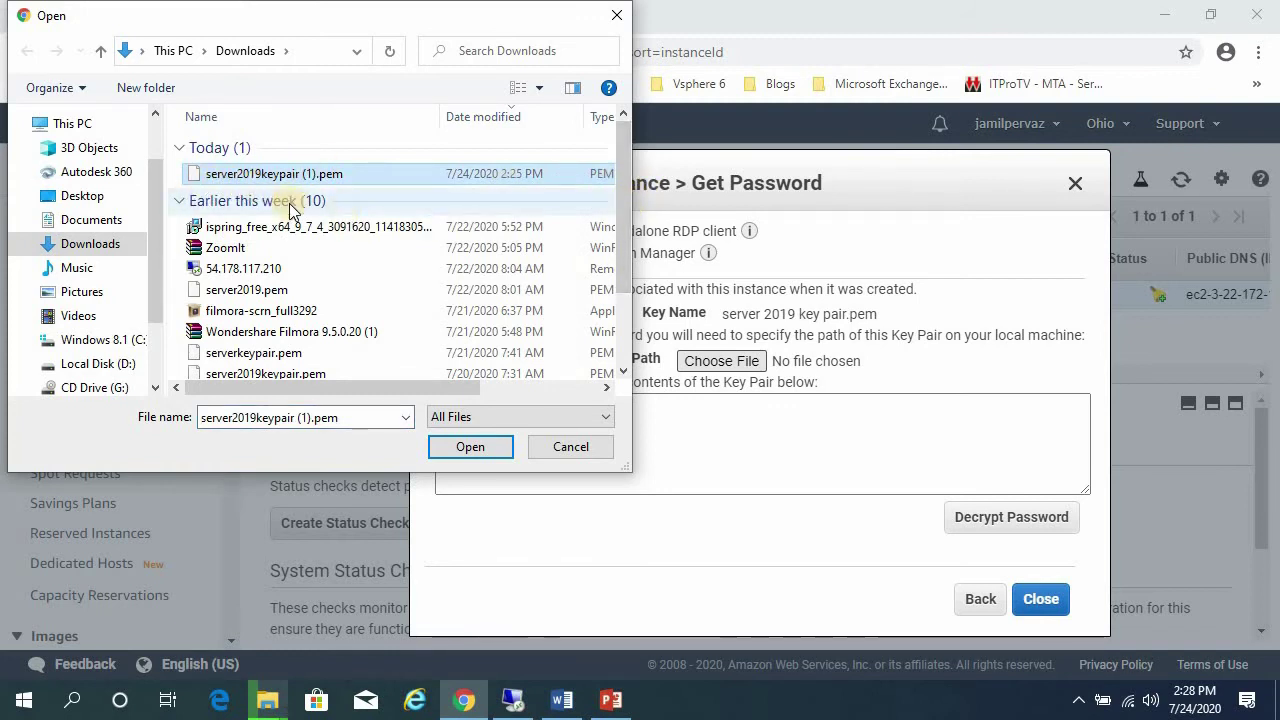
click(475, 448)
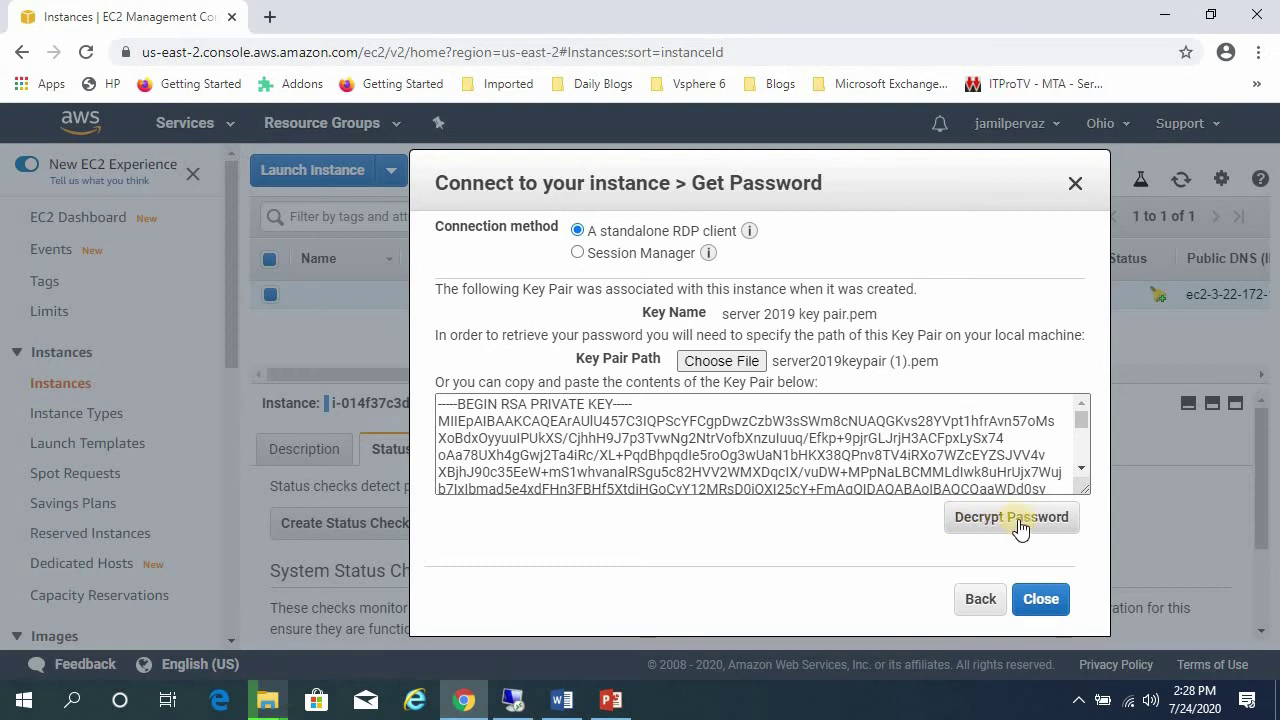
Decrypt and copy the Administrator password, and download the instance's Remote Desktop file
click(1018, 519)
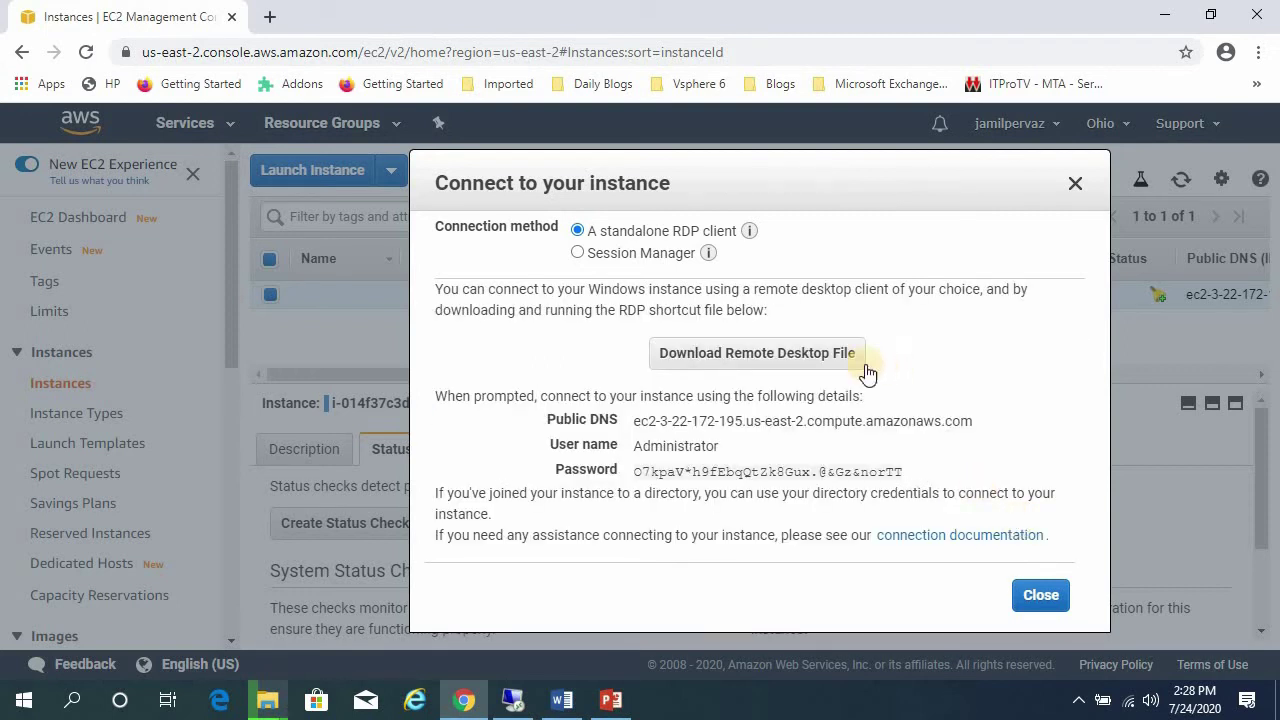
click(787, 356)
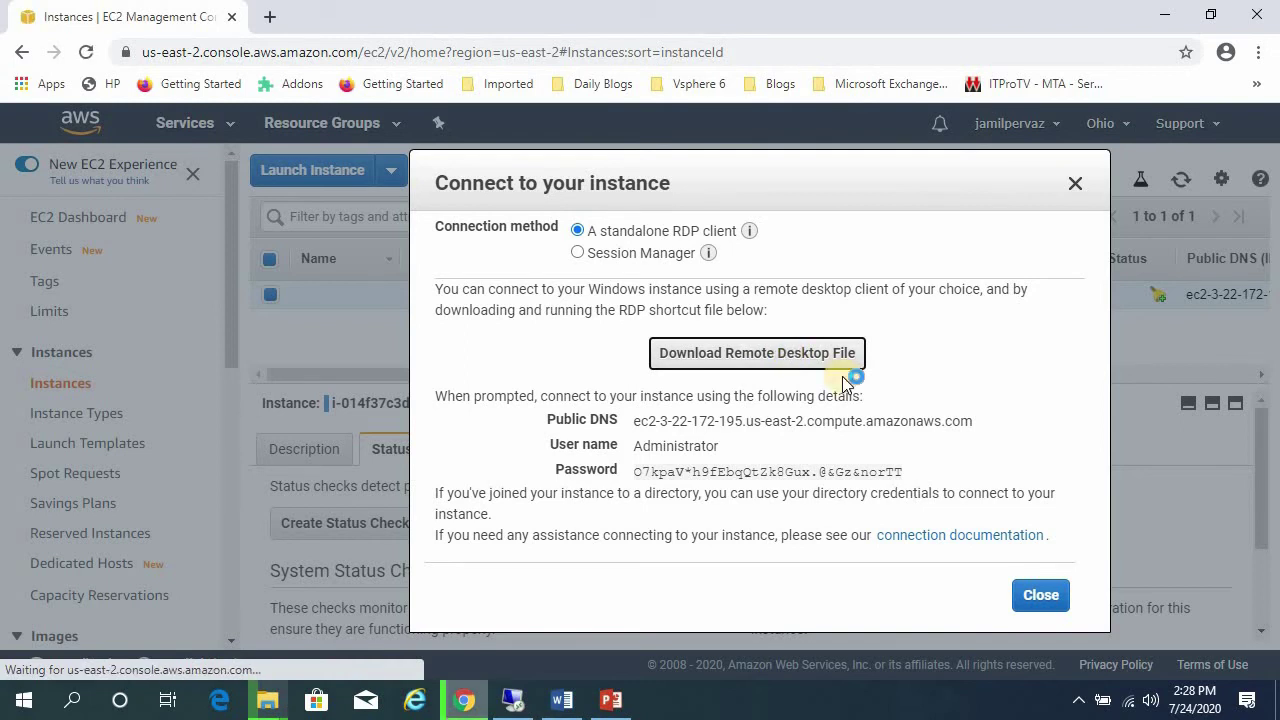
click(913, 473)
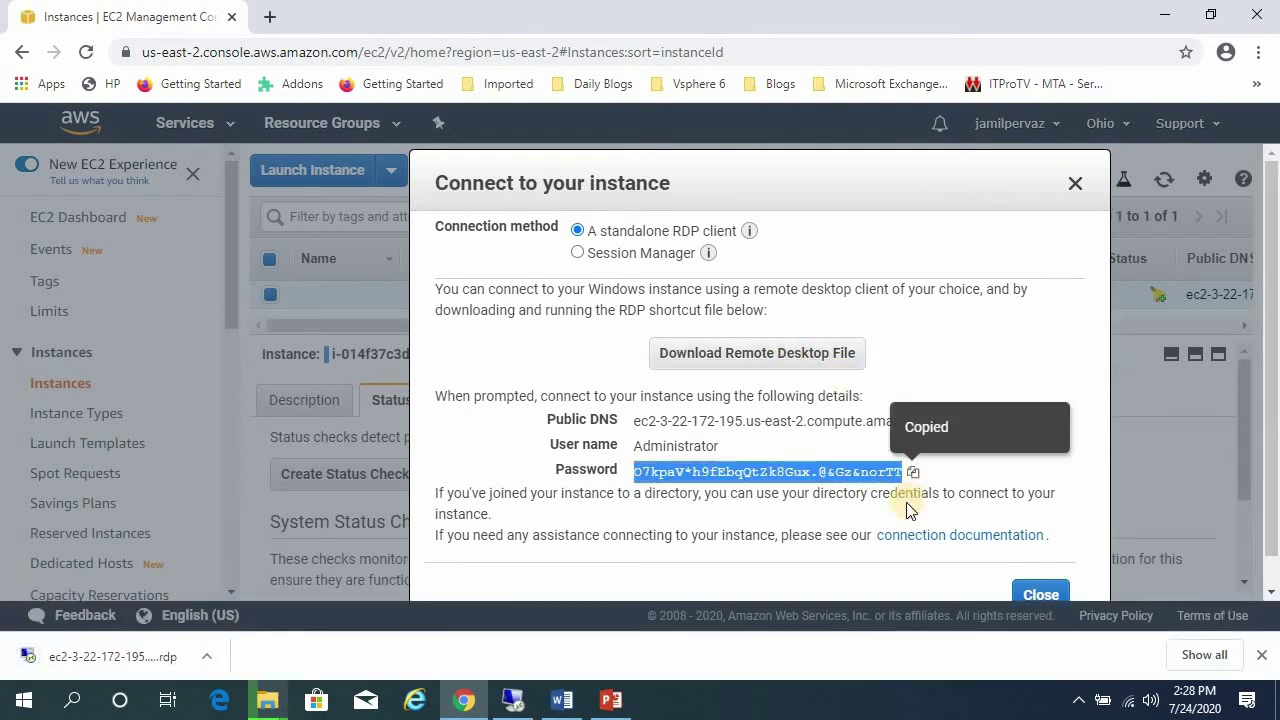
Connect to the instance with the downloaded Remote Desktop file, entering the Administrator password and accepting the unverified publisher and certificate
click(134, 662)
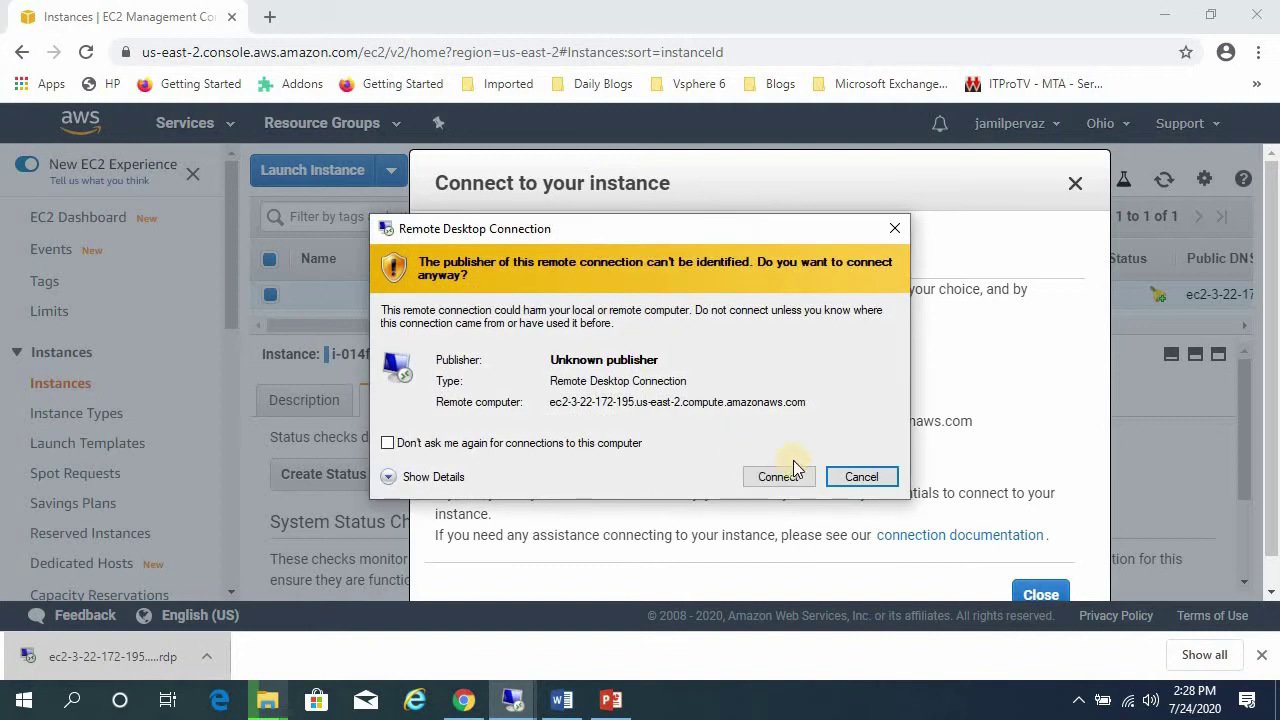
click(778, 474)
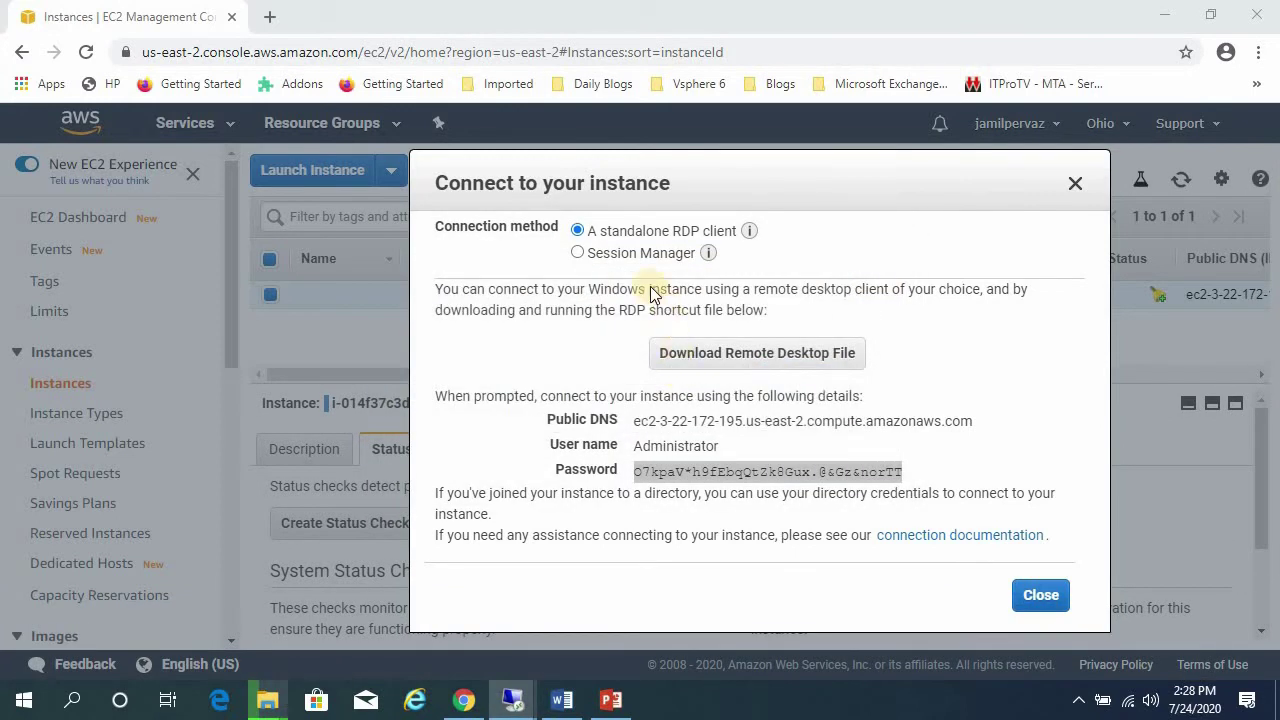
click(565, 351)
key(ctrl+v)
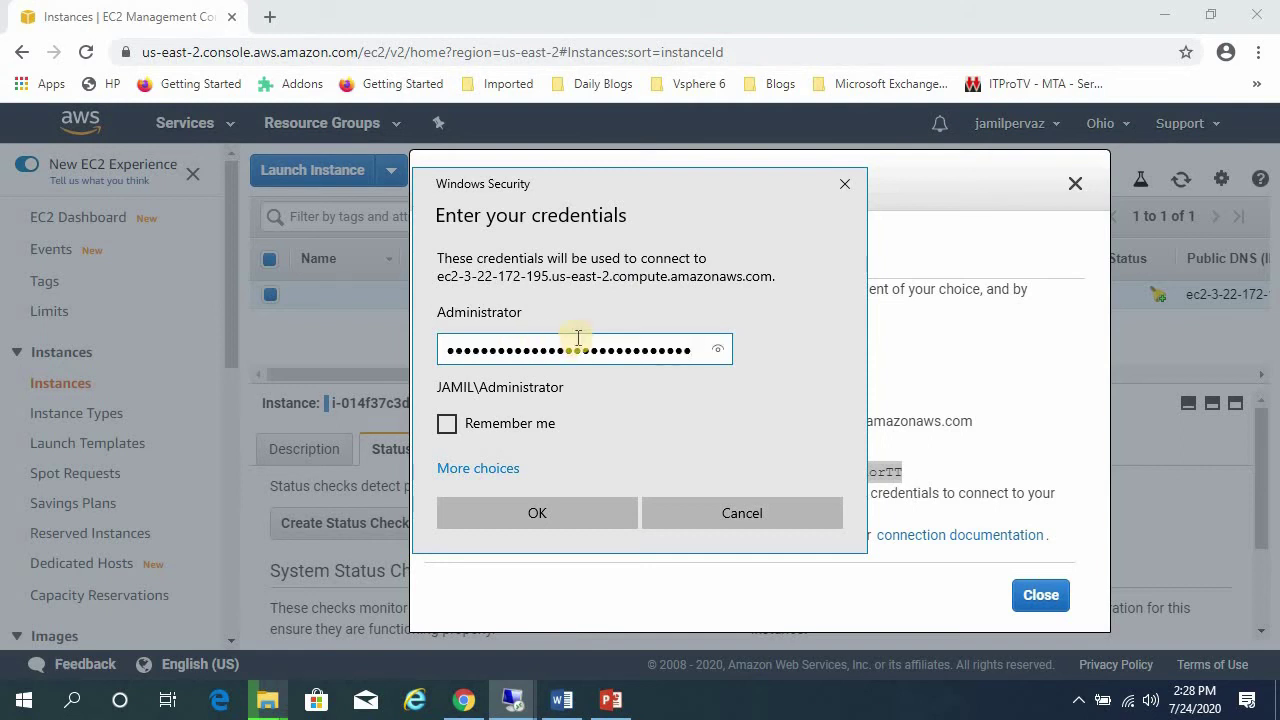
click(562, 512)
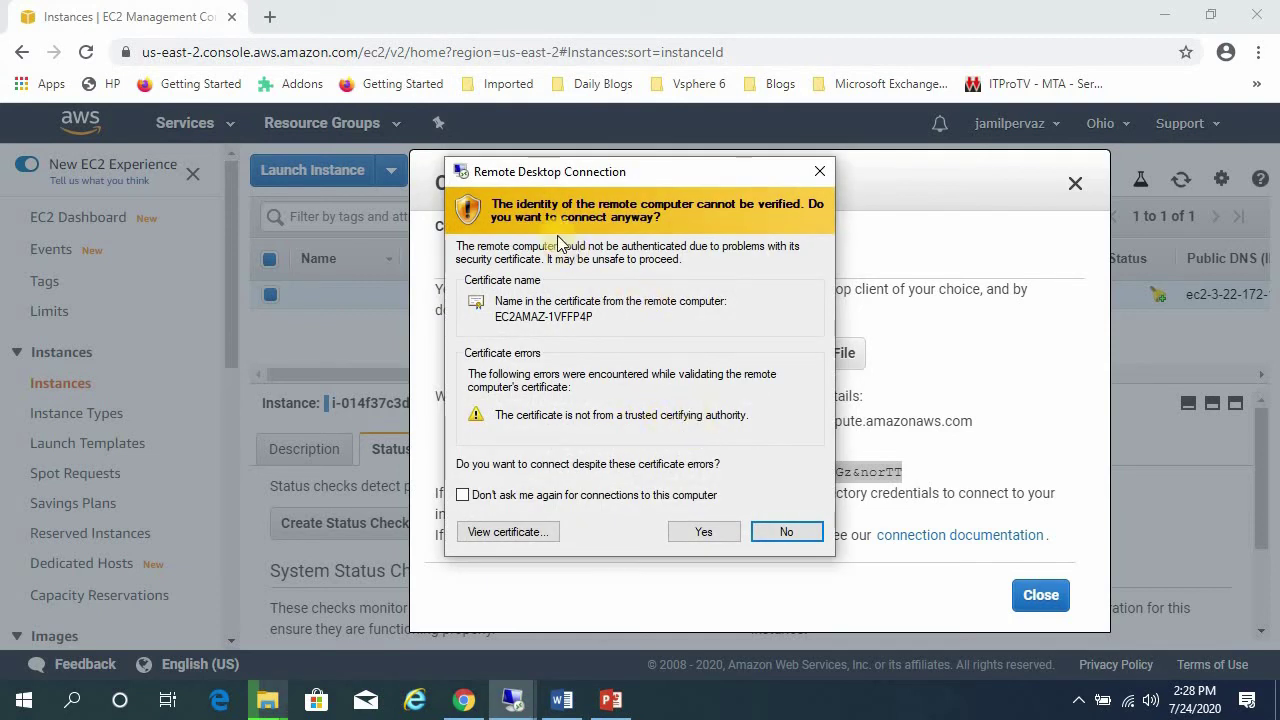
click(686, 534)
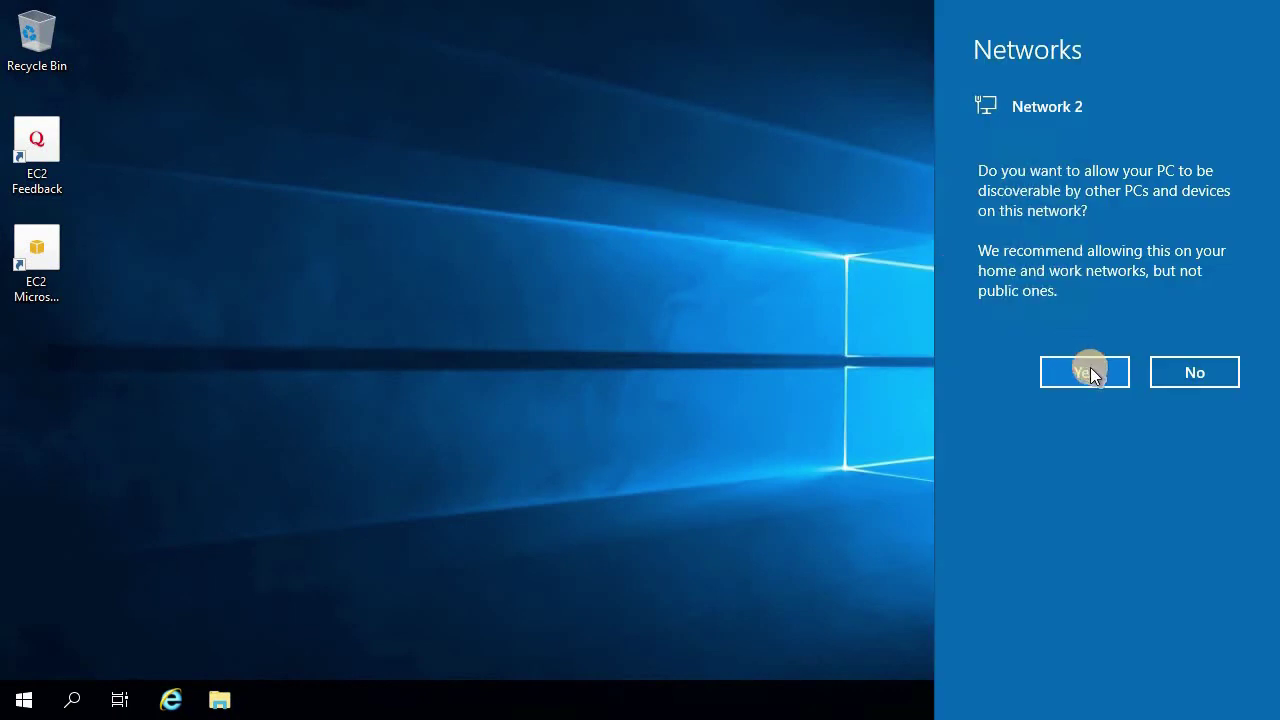
Allow the remote server to be discoverable on Network 2, and close the Remote Desktop session and the instance connection details
click(1088, 373)
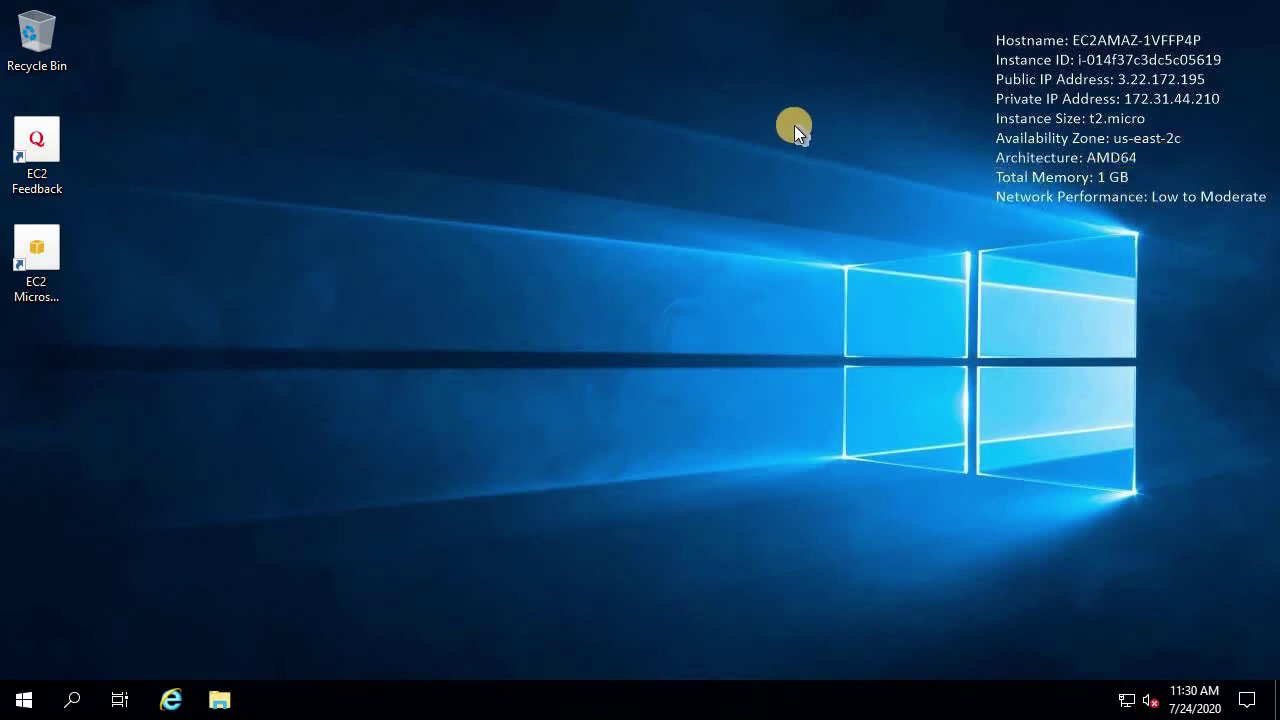
mouse_move(652, 6)
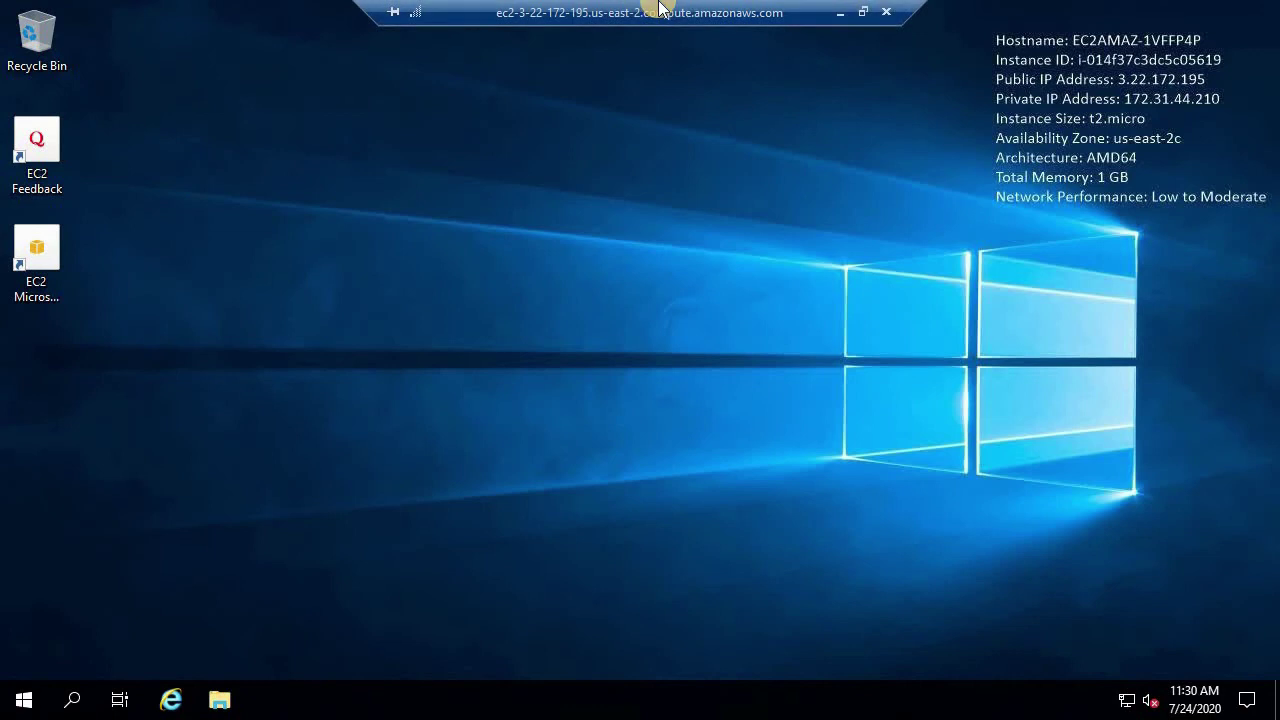
click(889, 10)
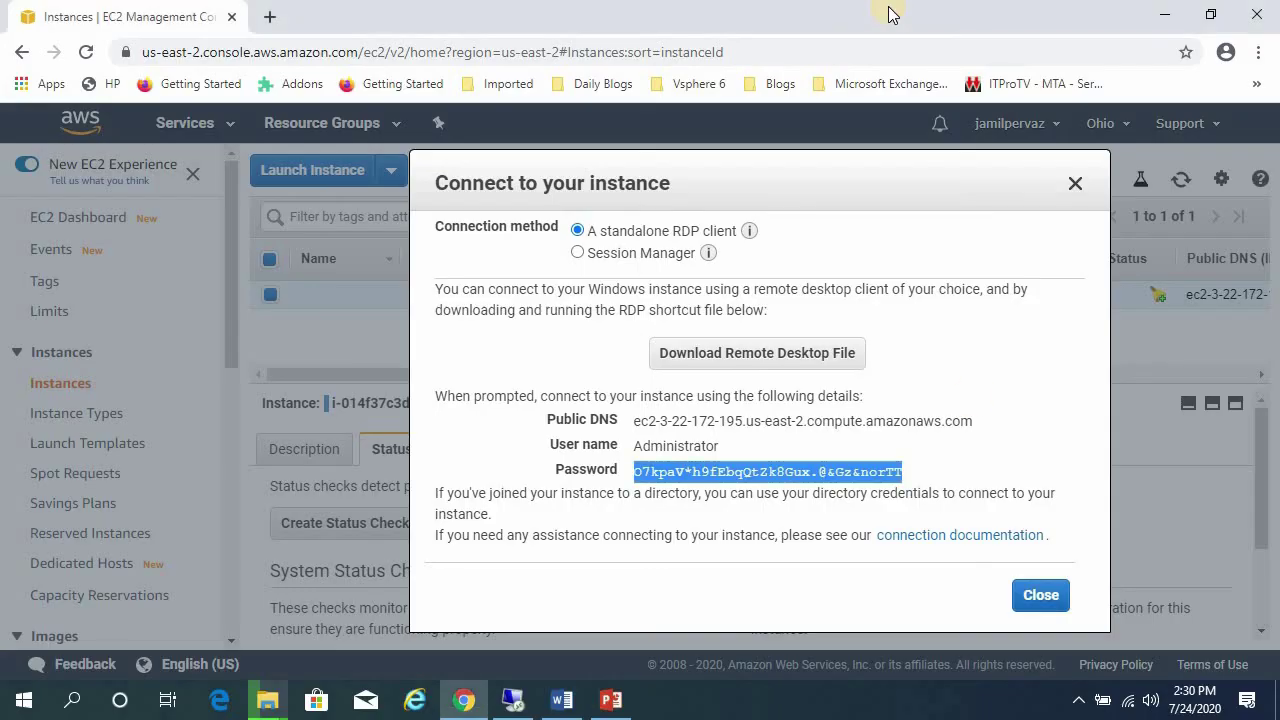
click(1042, 595)
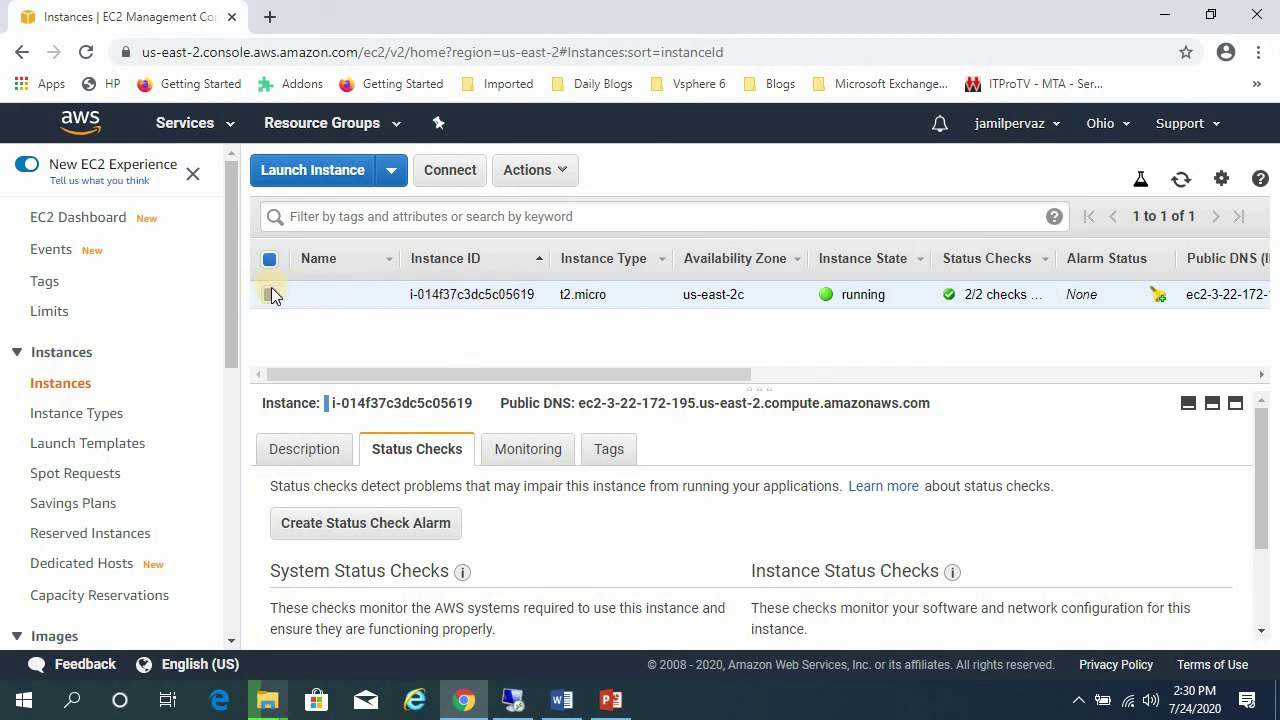
Terminate the running t2.micro instance and confirm the termination
click(564, 172)
mouse_move(652, 305)
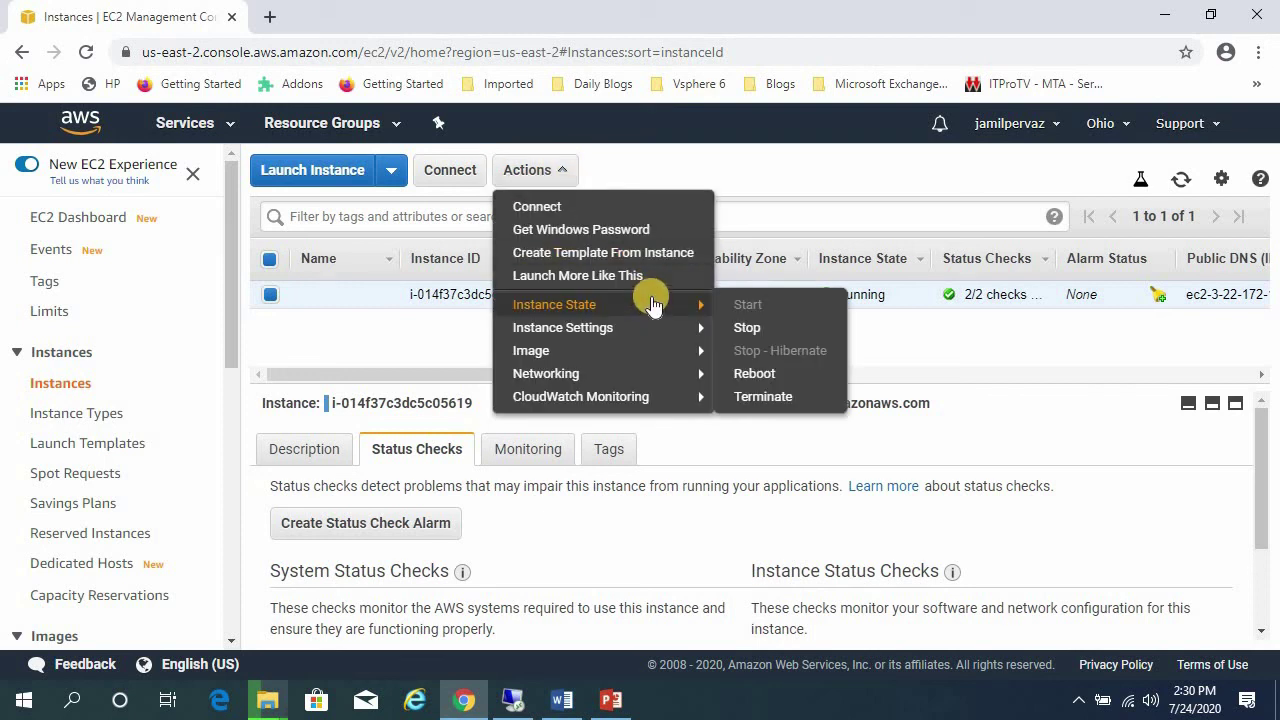
click(804, 398)
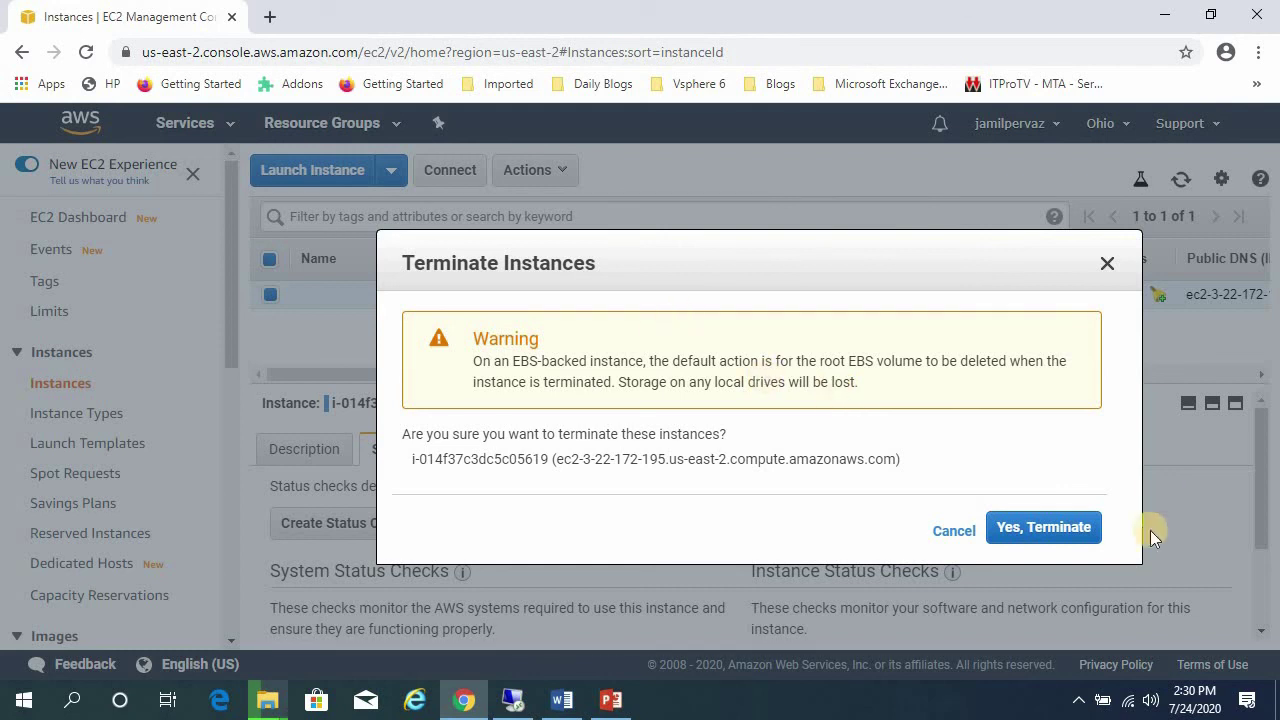
click(1043, 527)
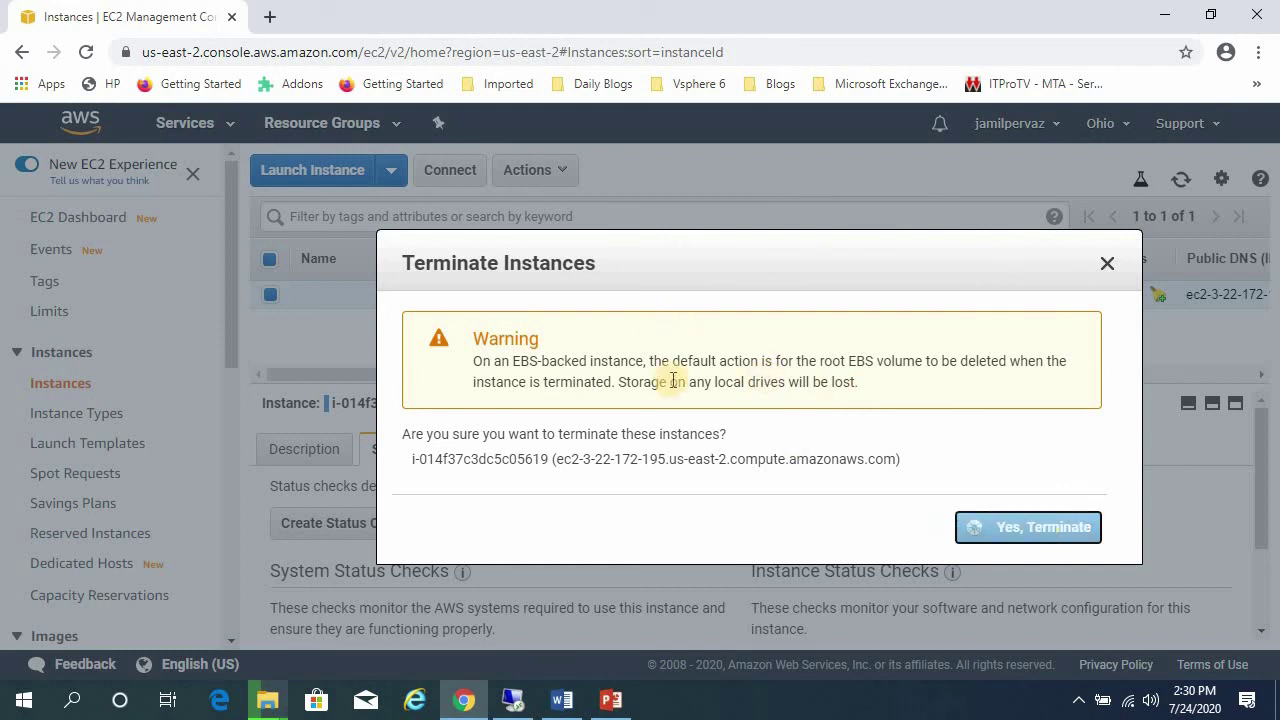